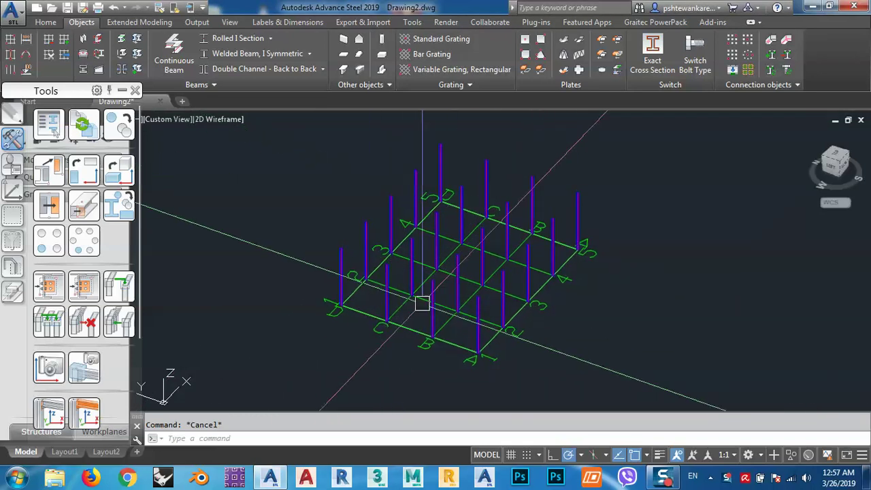
# Switch the viewport to the Conceptual visual style and examine the columns on the grid
pyautogui.scroll(4, 343, 286)
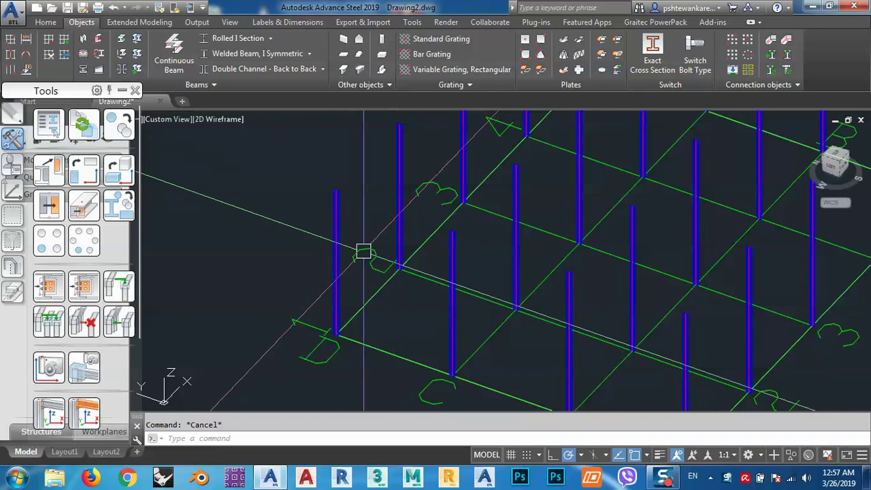
pyautogui.click(209, 120)
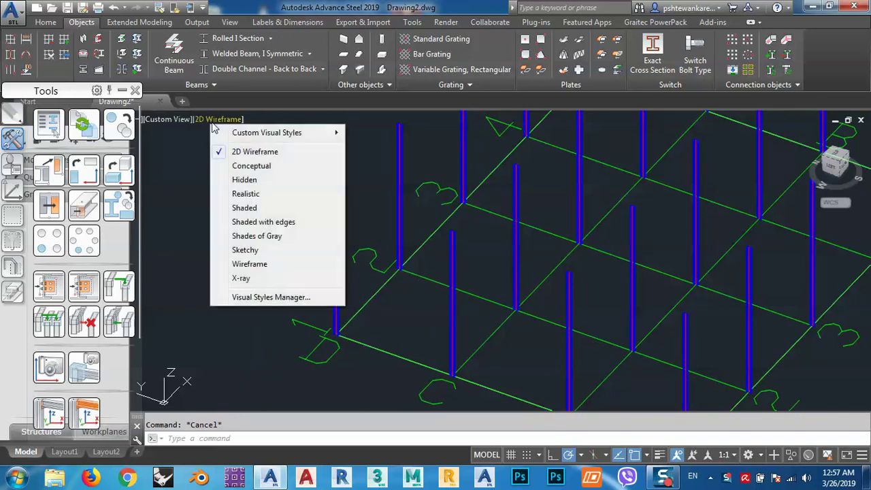
pyautogui.click(238, 165)
pyautogui.scroll(-4, 302, 244)
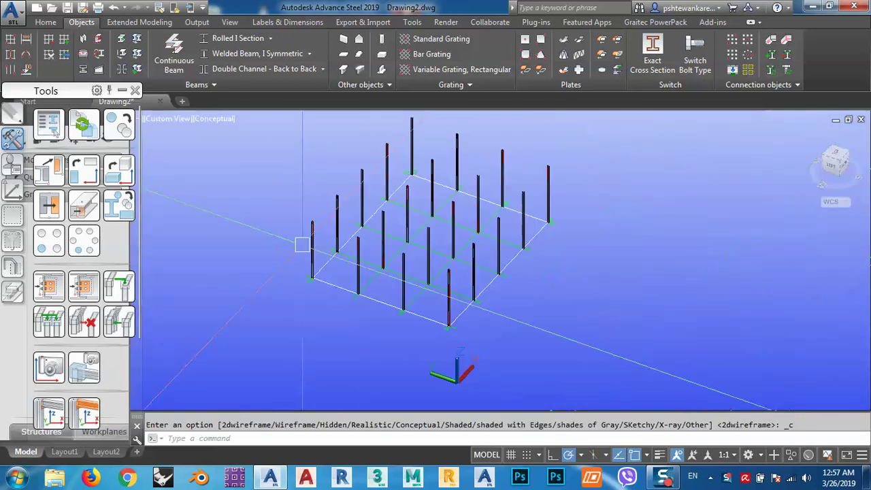
pyautogui.scroll(4, 391, 125)
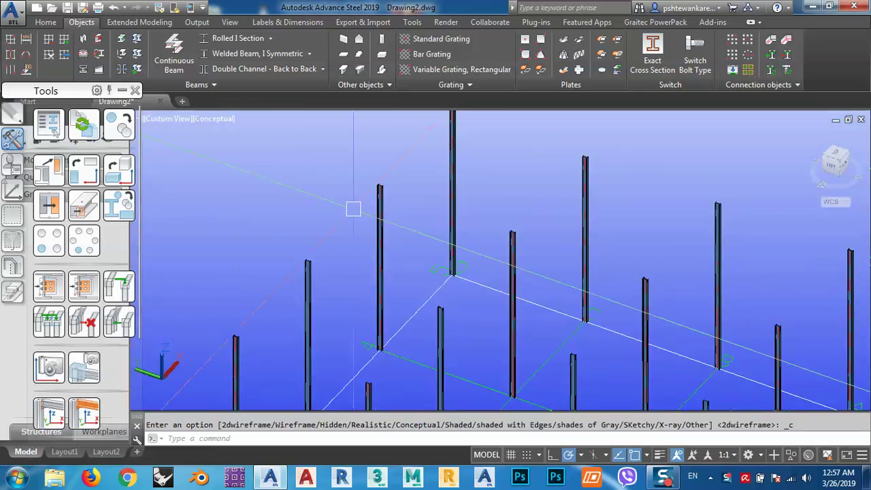
pyautogui.scroll(3, 353, 208)
pyautogui.scroll(-5, 340, 211)
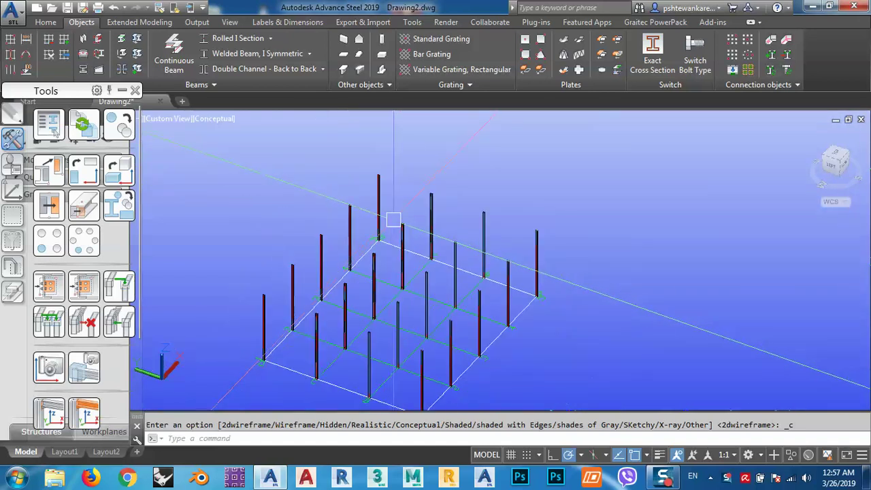
pyautogui.moveTo(311, 313); pyautogui.dragTo(351, 279, button='middle')
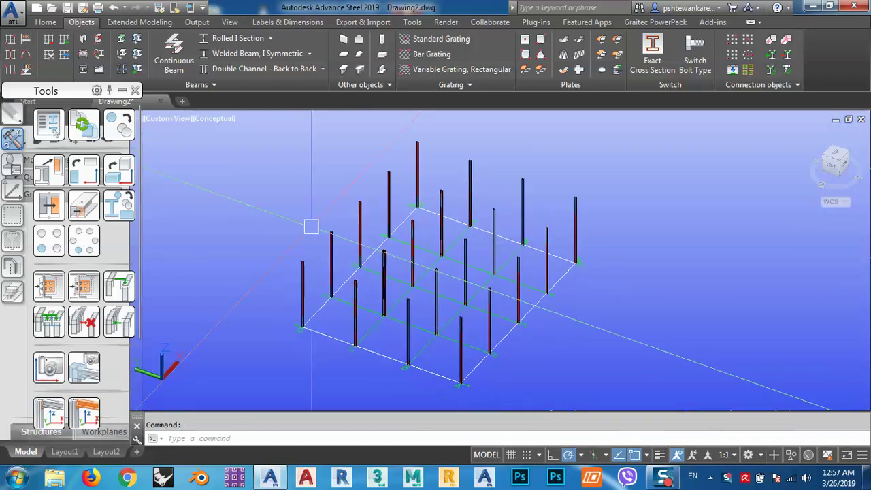
# Return the viewport to the 2D Wireframe visual style with the column grid in view
pyautogui.click(206, 121)
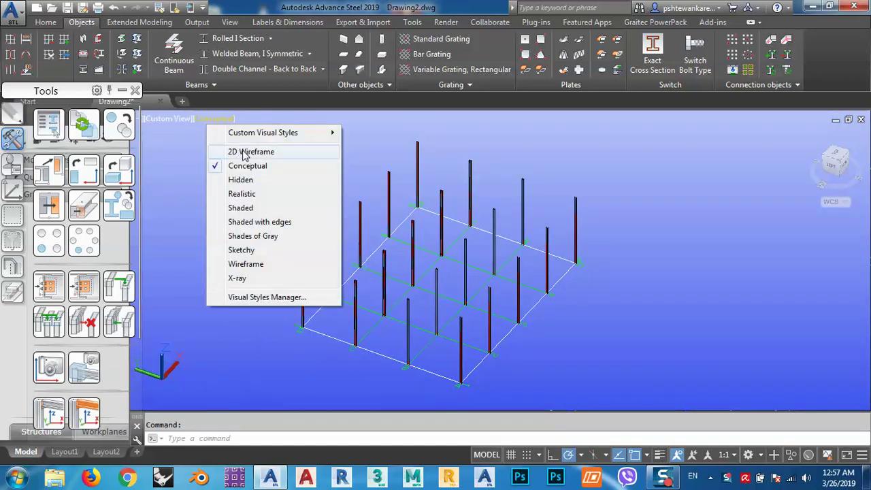
pyautogui.click(248, 152)
pyautogui.scroll(10, 326, 279)
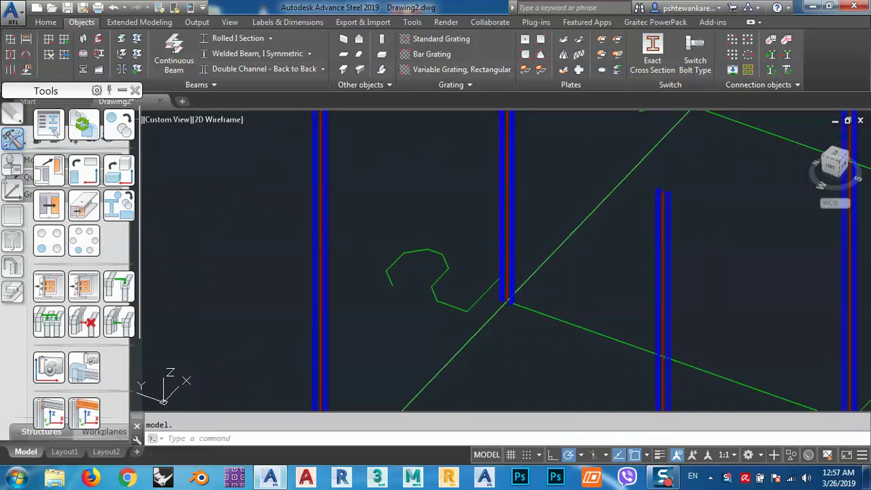
pyautogui.scroll(-5, 305, 257)
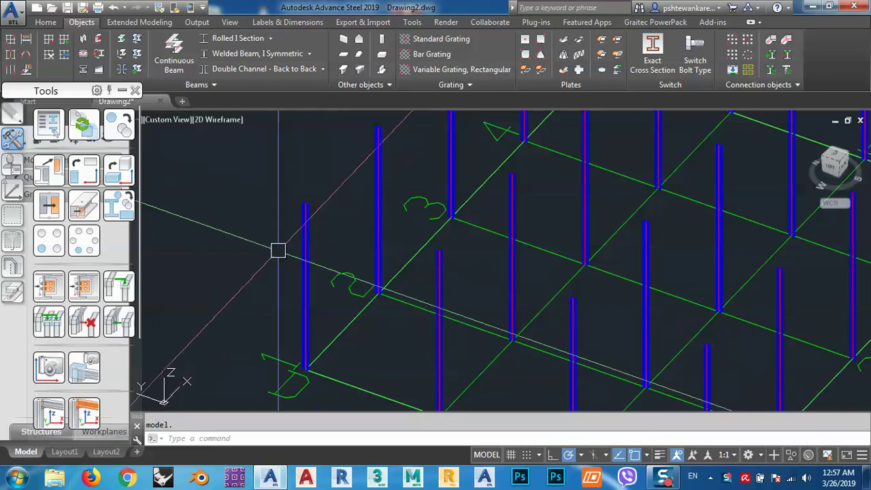
pyautogui.scroll(-3, 278, 249)
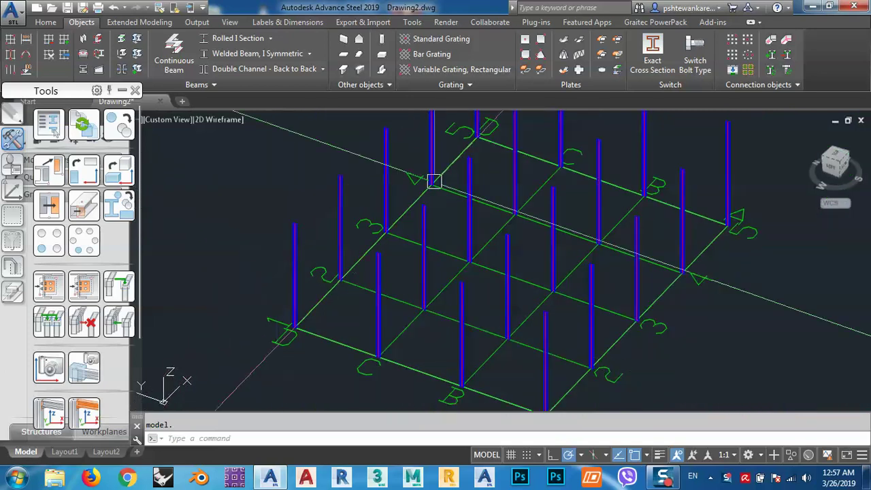
# Place a Rolled I Section beam along gridline D from the midpoint of column D1 to the midpoint of column D2
pyautogui.click(46, 23)
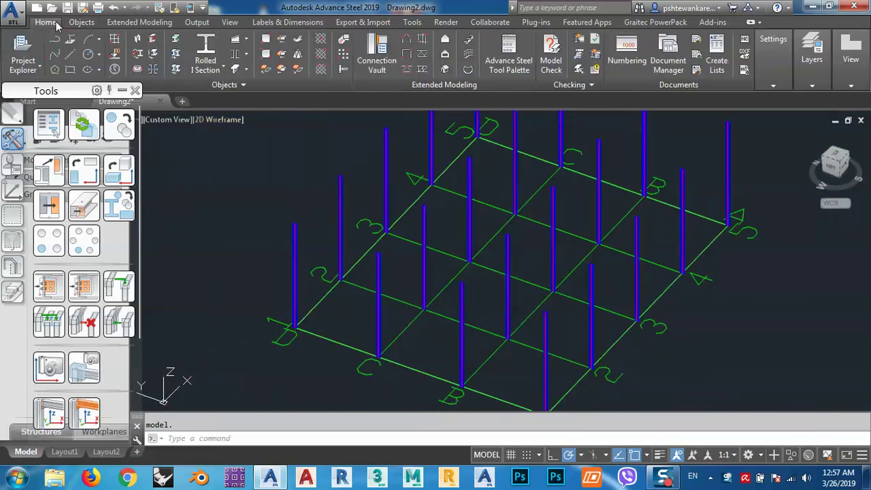
pyautogui.click(207, 54)
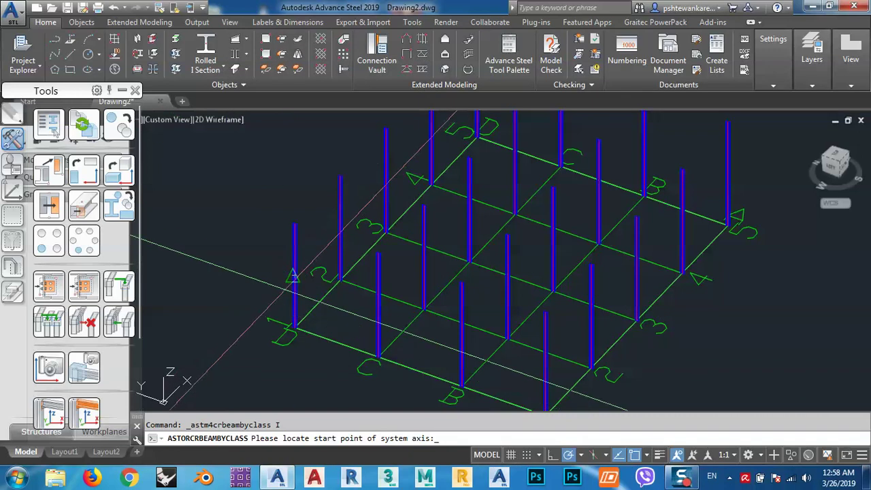
pyautogui.scroll(5, 293, 276)
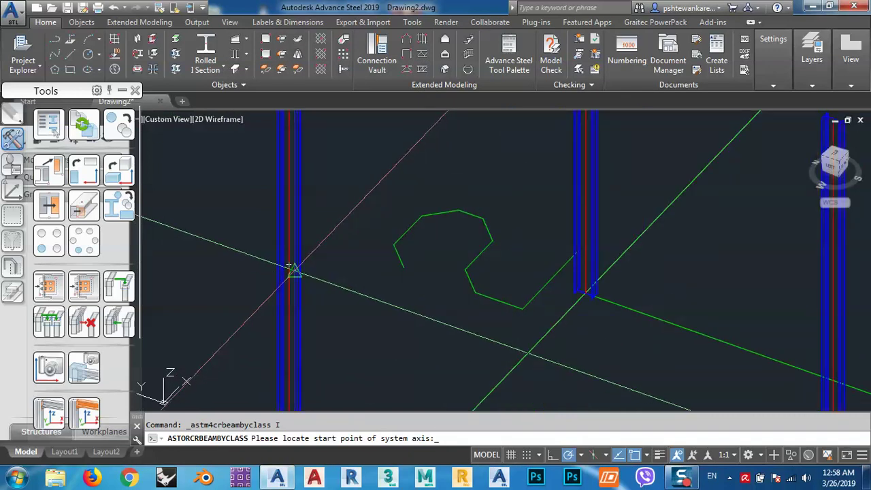
pyautogui.click(289, 265)
pyautogui.scroll(-5, 293, 262)
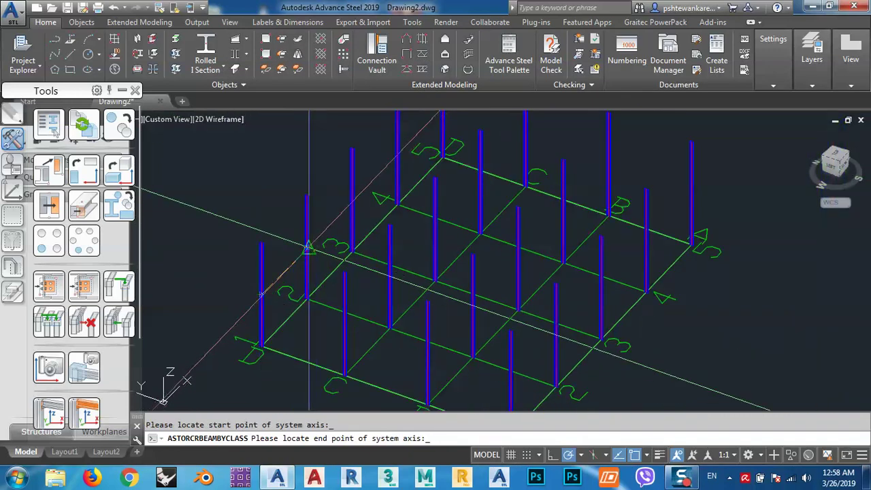
pyautogui.scroll(4, 261, 294)
pyautogui.scroll(3, 299, 289)
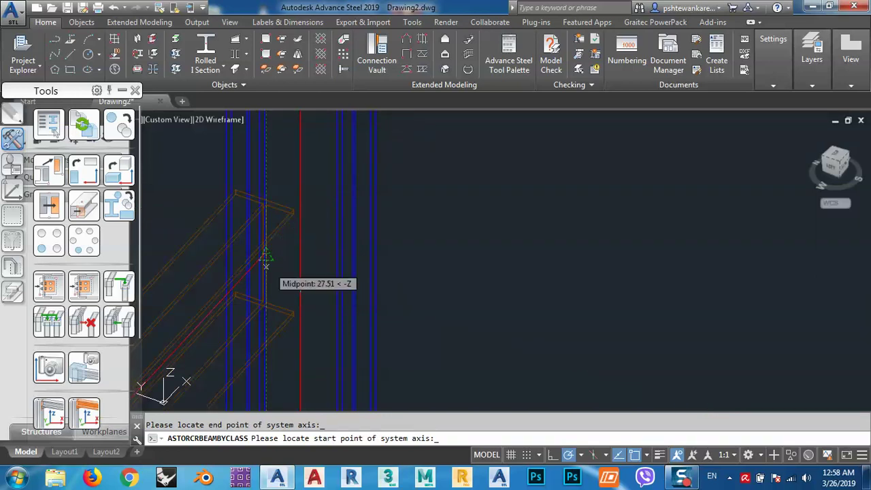
# Add the next rolled I-section beam along gridline D, from column D2 to column D3 at mid-height
pyautogui.scroll(-5, 265, 264)
pyautogui.scroll(2, 291, 259)
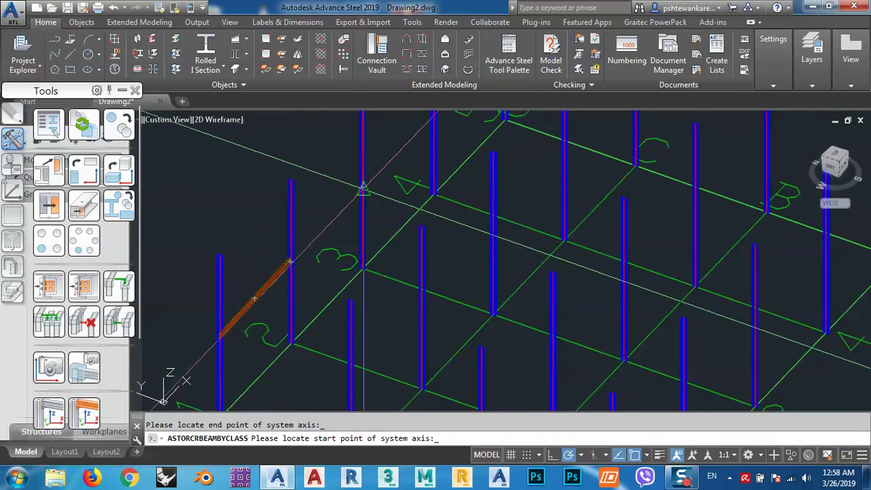
pyautogui.scroll(4, 291, 257)
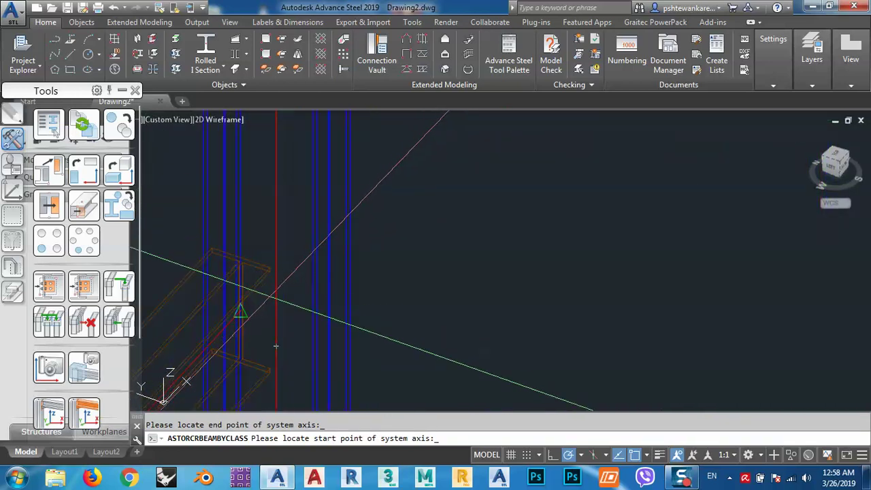
pyautogui.scroll(3, 238, 300)
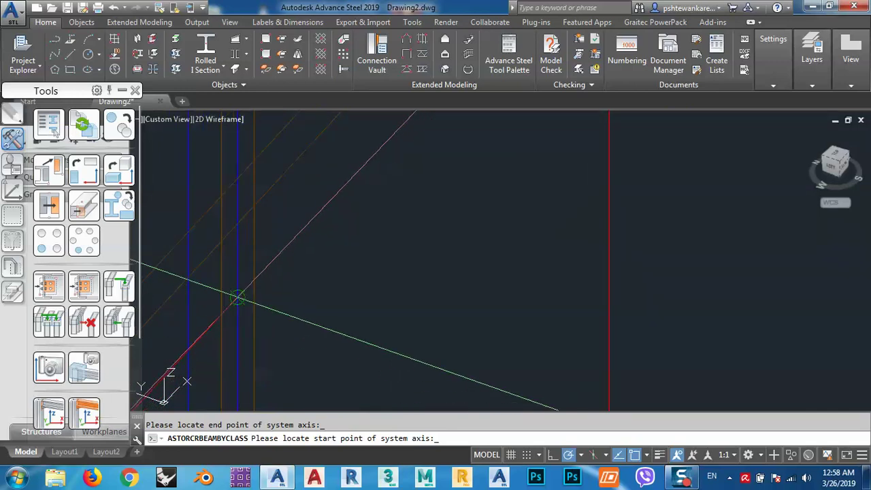
pyautogui.scroll(-3, 239, 298)
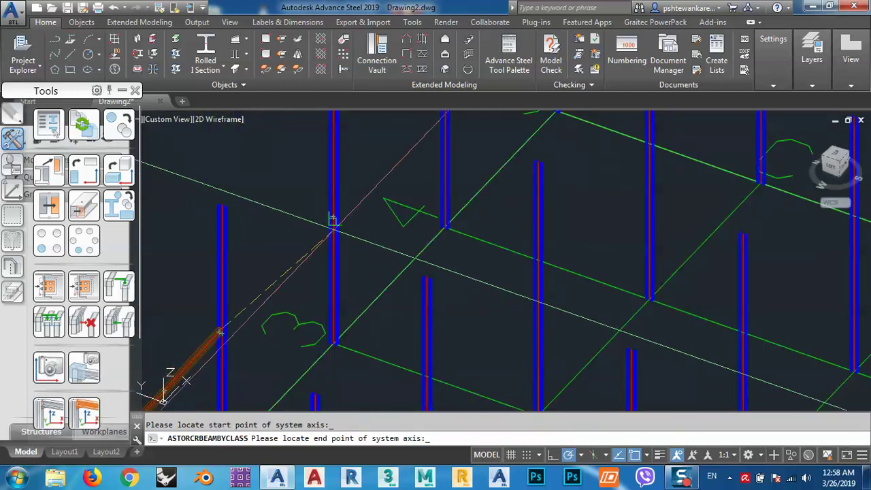
pyautogui.scroll(3, 332, 219)
pyautogui.scroll(-3, 325, 212)
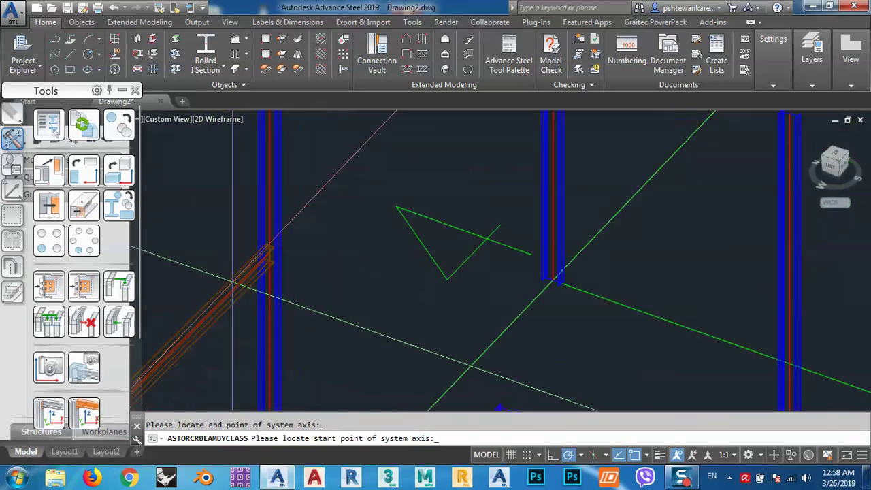
# Continue the beam row on gridline D with a rolled I-section beam from column D3 to column D4 at mid-height
pyautogui.scroll(3, 382, 346)
pyautogui.scroll(2, 382, 345)
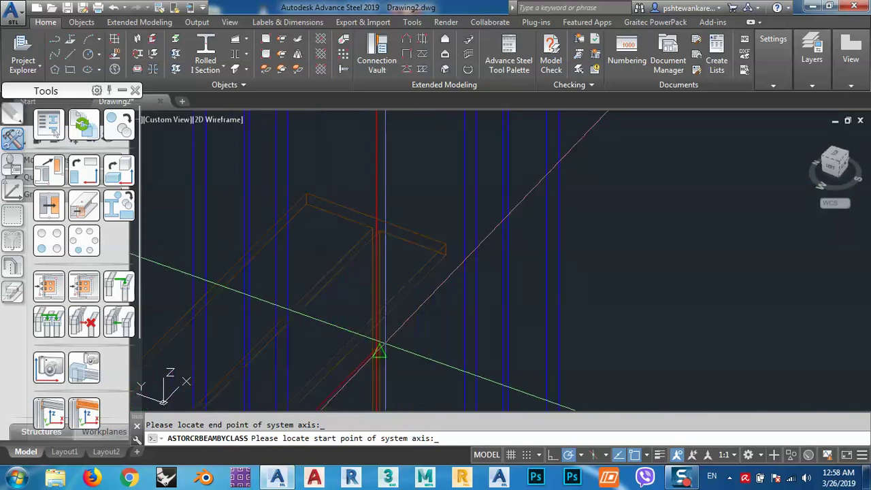
pyautogui.click(369, 354)
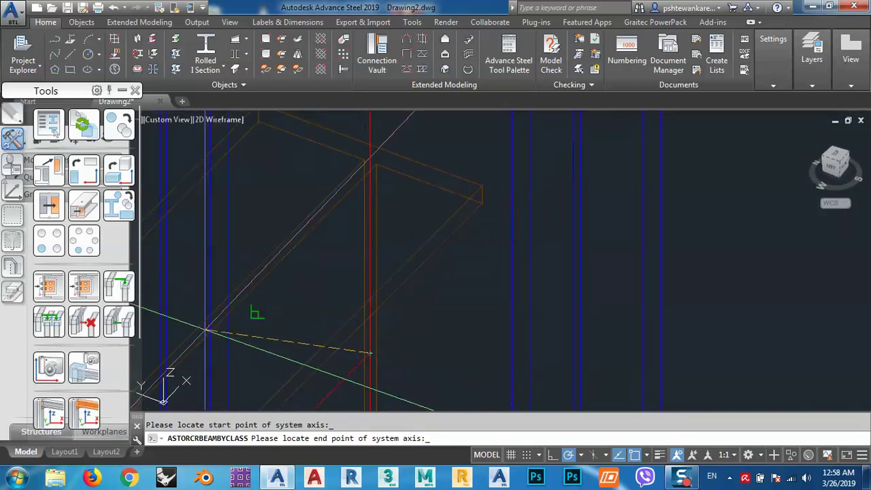
pyautogui.scroll(-5, 369, 354)
pyautogui.scroll(4, 390, 195)
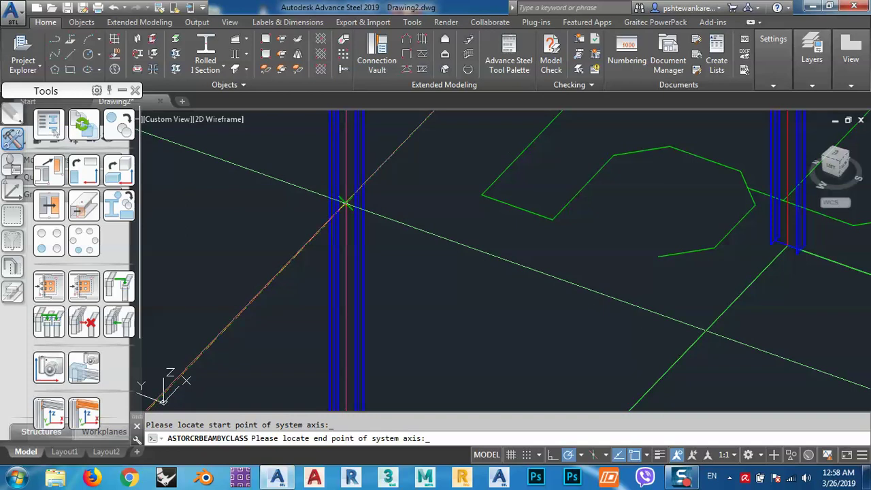
pyautogui.click(346, 203)
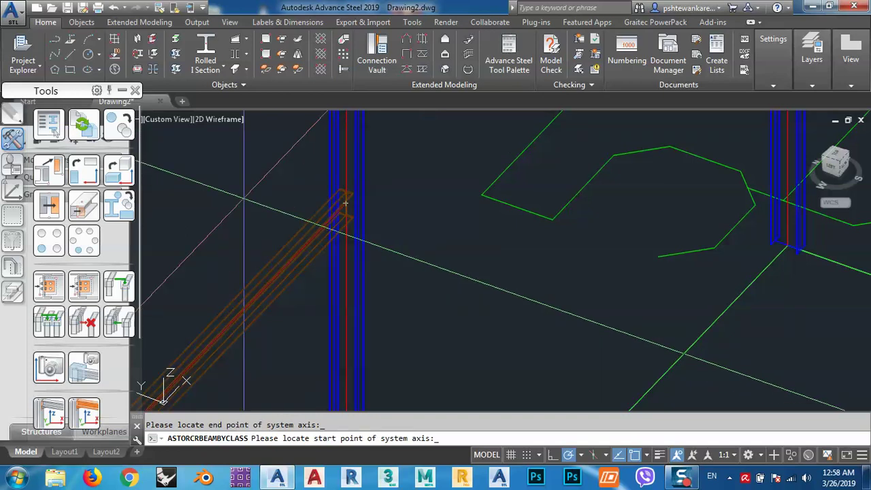
# Place the last gridline D beam from column D4 to column D5 at mid-height, keeping the IPE220 section, and finish the beam command
pyautogui.scroll(-5, 347, 201)
pyautogui.scroll(4, 366, 259)
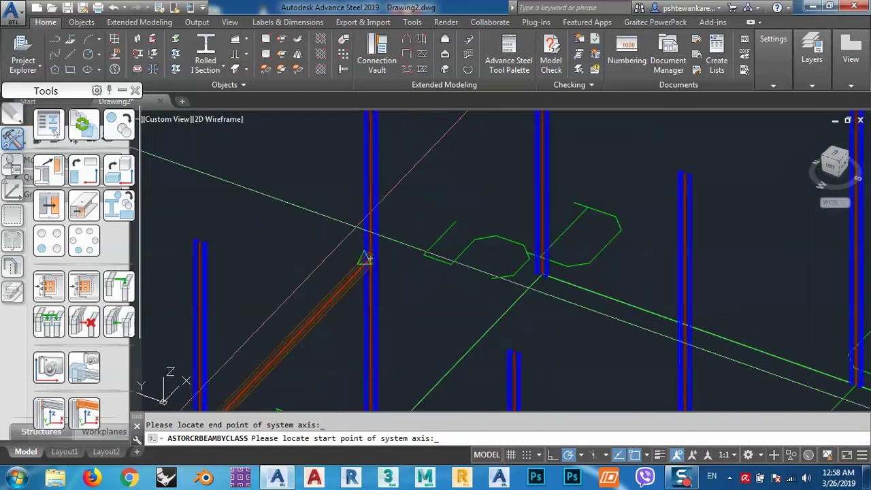
pyautogui.scroll(3, 340, 139)
pyautogui.scroll(5, 340, 141)
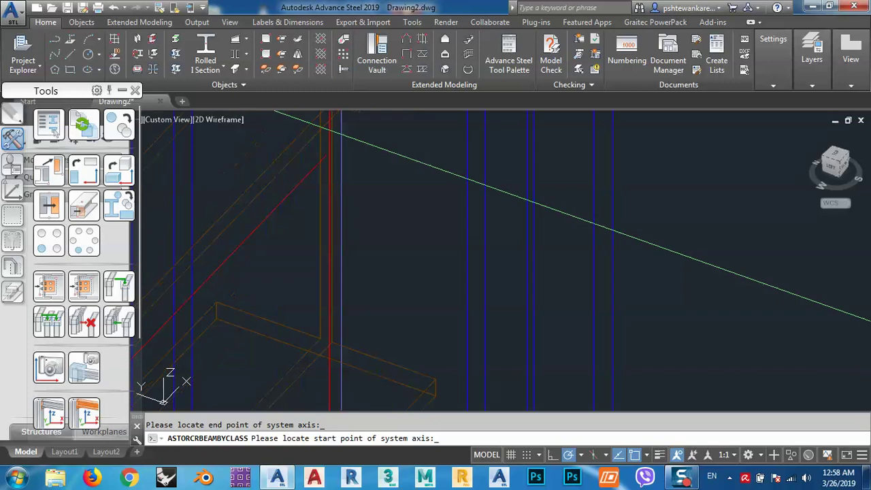
pyautogui.click(311, 177)
pyautogui.scroll(-5, 285, 224)
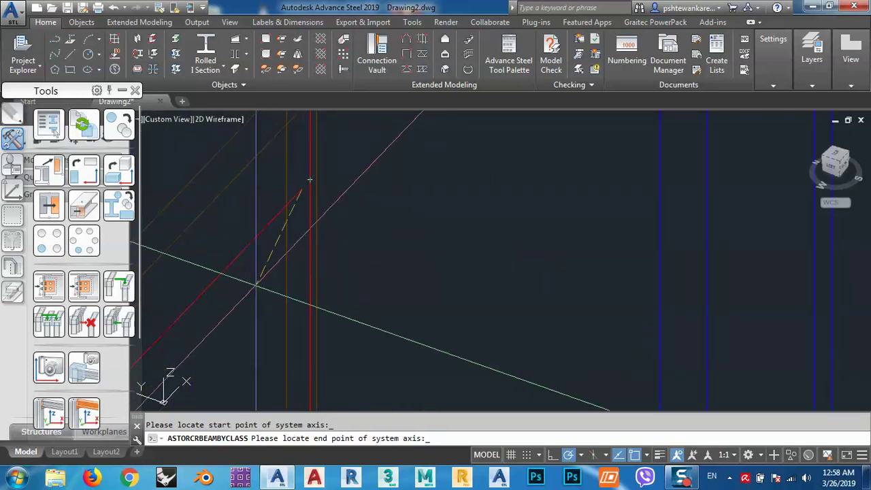
pyautogui.scroll(-3, 451, 134)
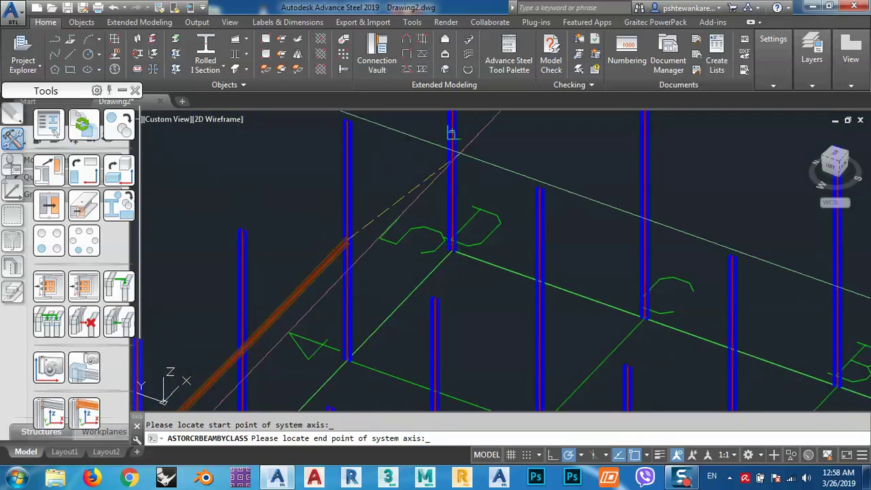
pyautogui.scroll(6, 451, 134)
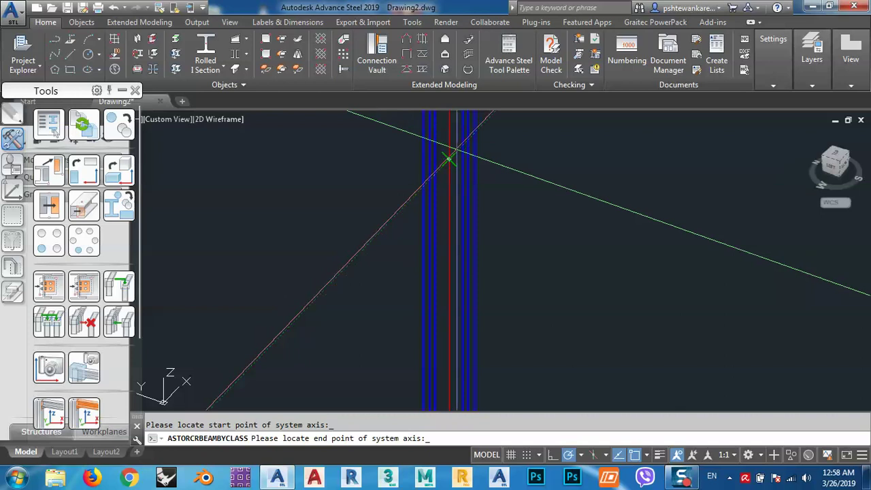
pyautogui.click(448, 159)
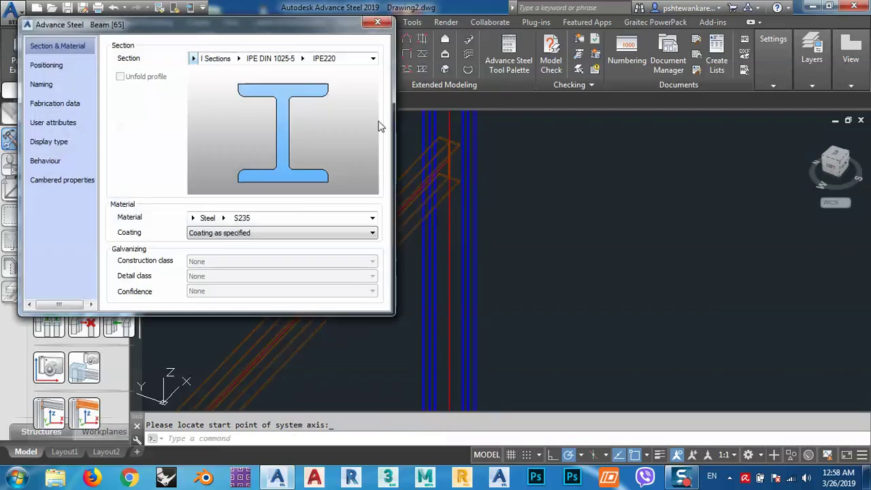
pyautogui.click(378, 23)
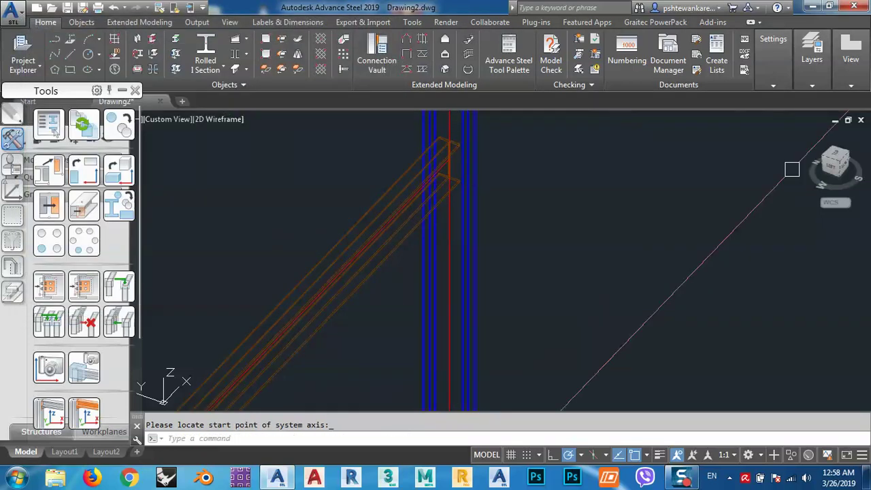
# Select the off-axis beams meeting at column D2 in an end-on left view of gridline D
pyautogui.click(831, 175)
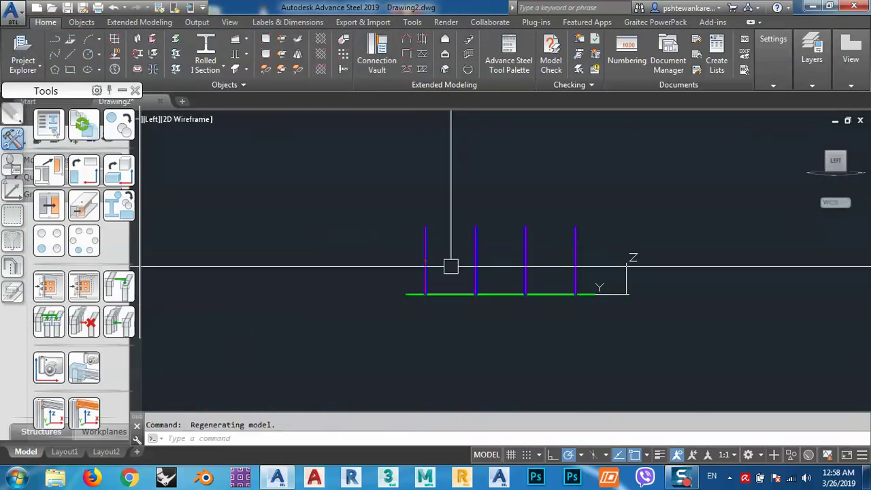
pyautogui.scroll(6, 321, 237)
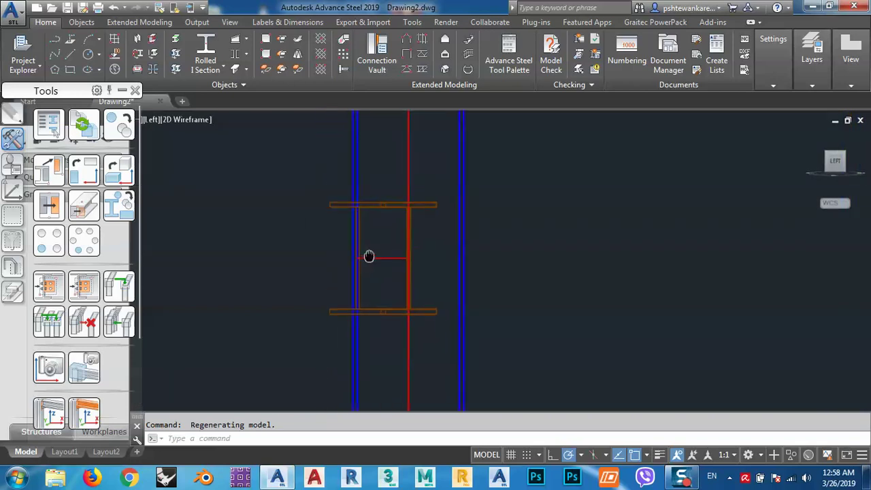
pyautogui.click(306, 179)
pyautogui.click(352, 226)
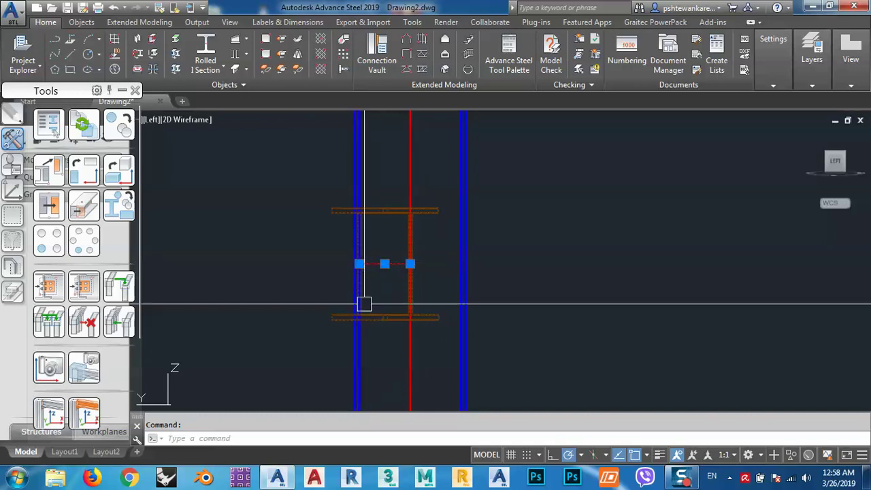
# Stretch the ends of both selected beams at column D2 to the column's centre on the grid intersection, working in top view
pyautogui.keyDown('shift'); pyautogui.moveTo(364, 304); pyautogui.dragTo(658, 212, button='middle'); pyautogui.keyUp('shift')
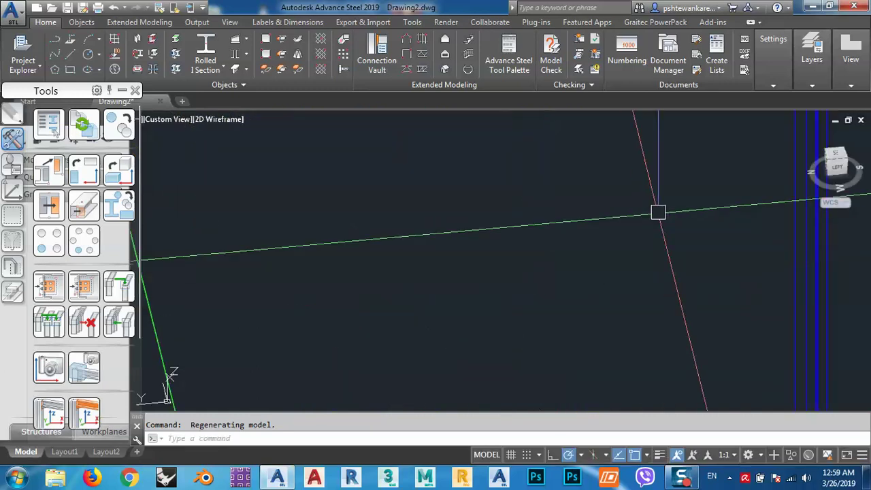
pyautogui.click(839, 159)
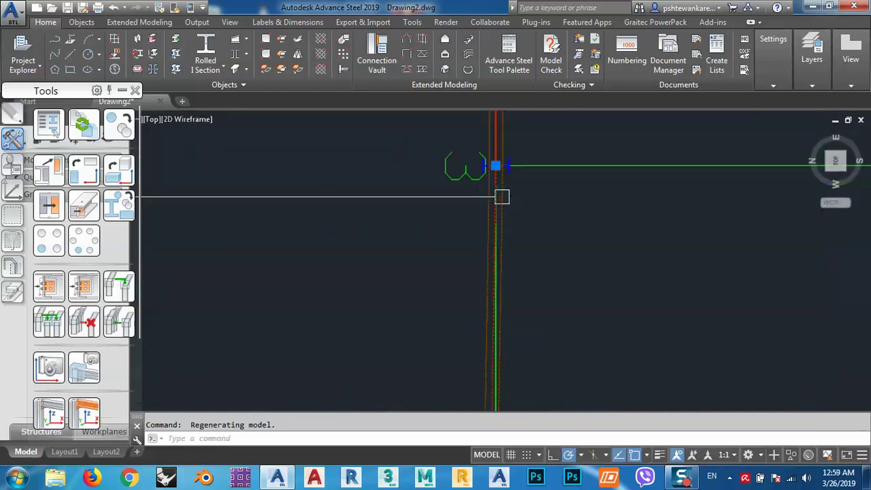
pyautogui.scroll(3, 495, 170)
pyautogui.scroll(-6, 488, 249)
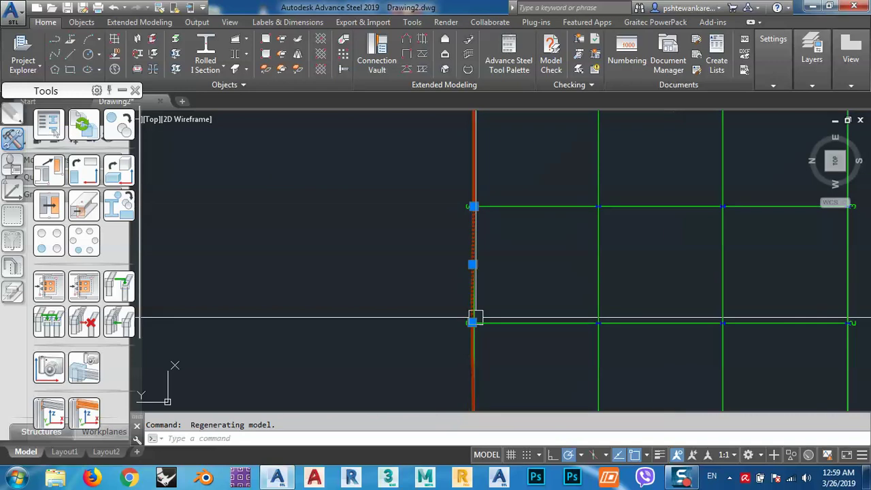
pyautogui.scroll(3, 474, 325)
pyautogui.scroll(4, 490, 371)
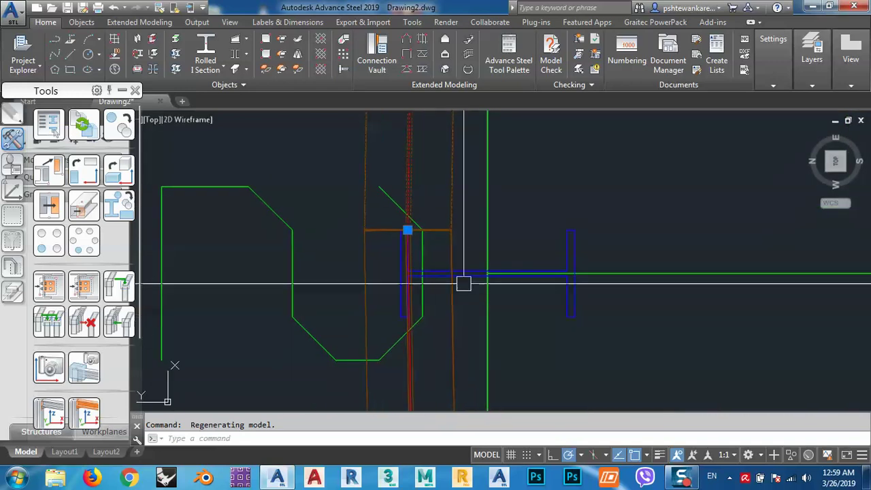
pyautogui.click(407, 231)
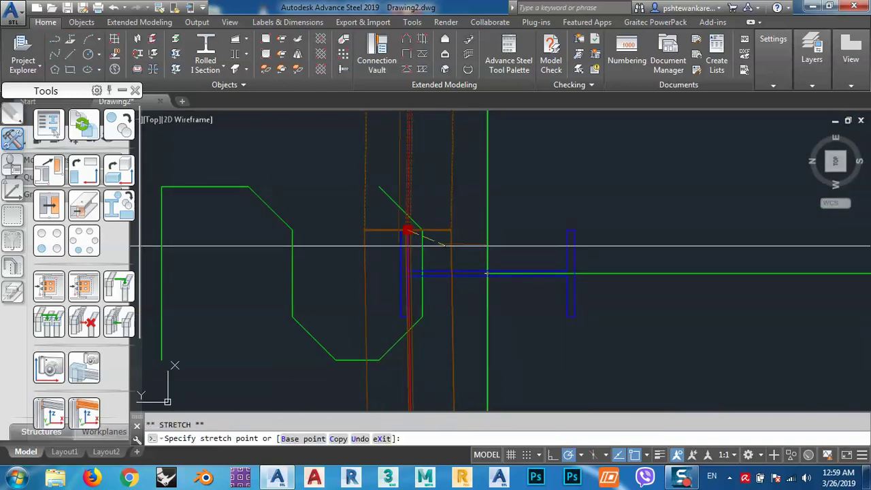
pyautogui.scroll(3, 497, 266)
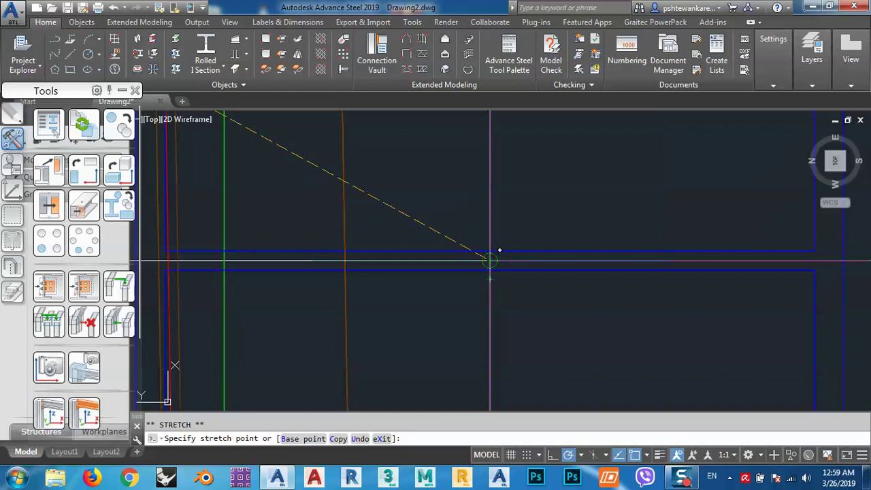
pyautogui.scroll(-4, 499, 251)
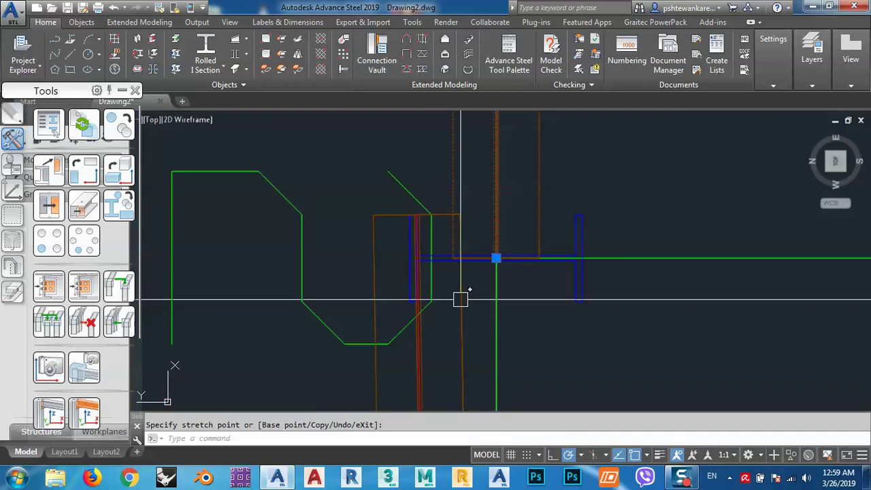
pyautogui.click(423, 213)
pyautogui.click(417, 215)
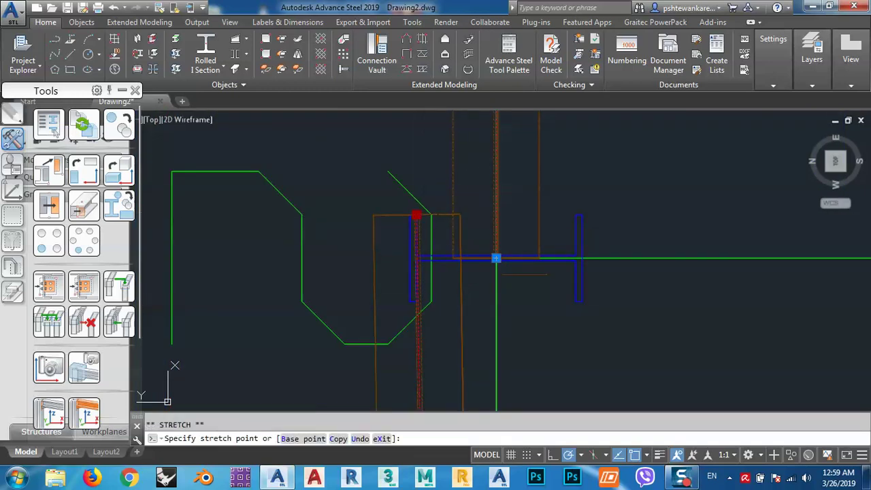
pyautogui.click(497, 259)
# Check the corrected beams along gridline D in top, 3D and left views, and clear the selection
pyautogui.scroll(-4, 498, 204)
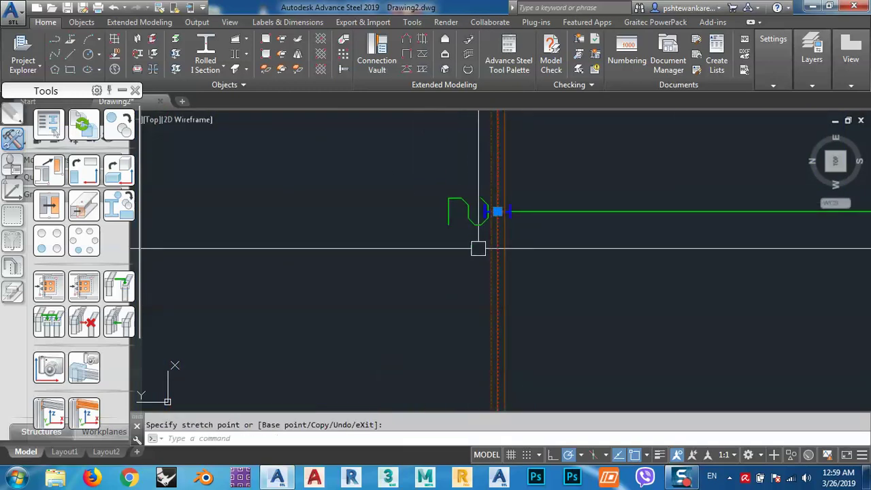
pyautogui.scroll(-3, 478, 248)
pyautogui.scroll(3, 496, 298)
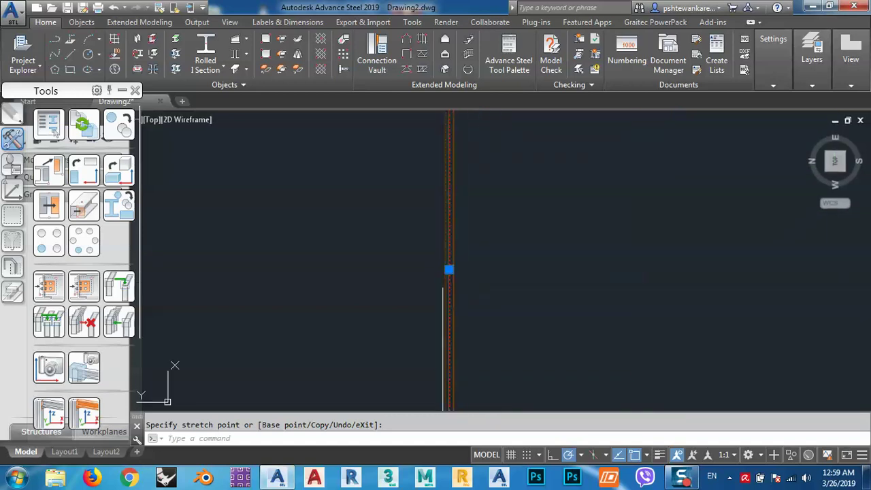
pyautogui.scroll(-2, 449, 272)
pyautogui.keyDown('shift'); pyautogui.moveTo(426, 263); pyautogui.dragTo(486, 213, button='middle'); pyautogui.keyUp('shift')
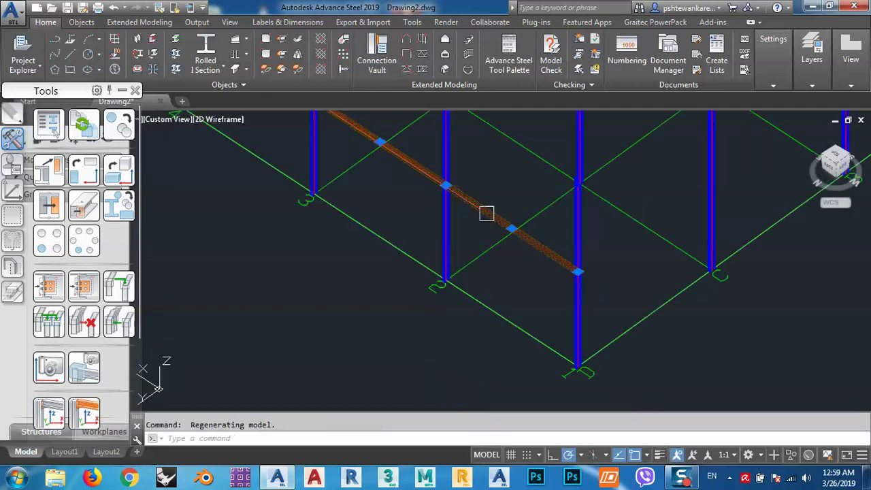
pyautogui.scroll(-2, 480, 231)
pyautogui.keyDown('shift'); pyautogui.moveTo(473, 247); pyautogui.dragTo(745, 181, button='middle'); pyautogui.keyUp('shift')
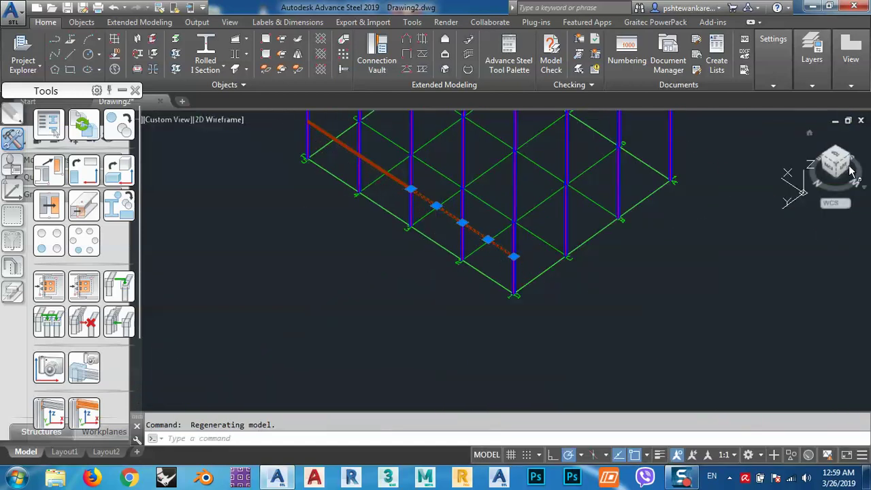
pyautogui.click(847, 171)
pyautogui.scroll(5, 506, 279)
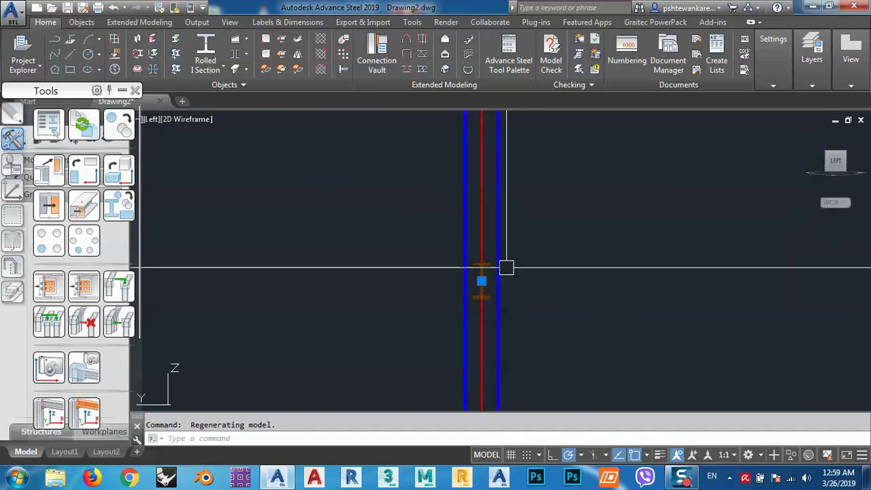
pyautogui.press('Escape')
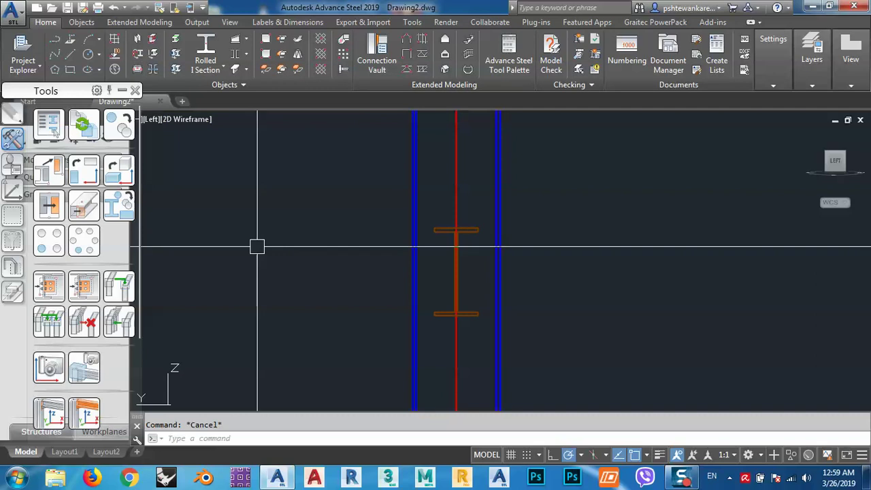
# Examine up close in left view how the beam's I-section sits on the column axis between the flanges
pyautogui.scroll(-2, 286, 259)
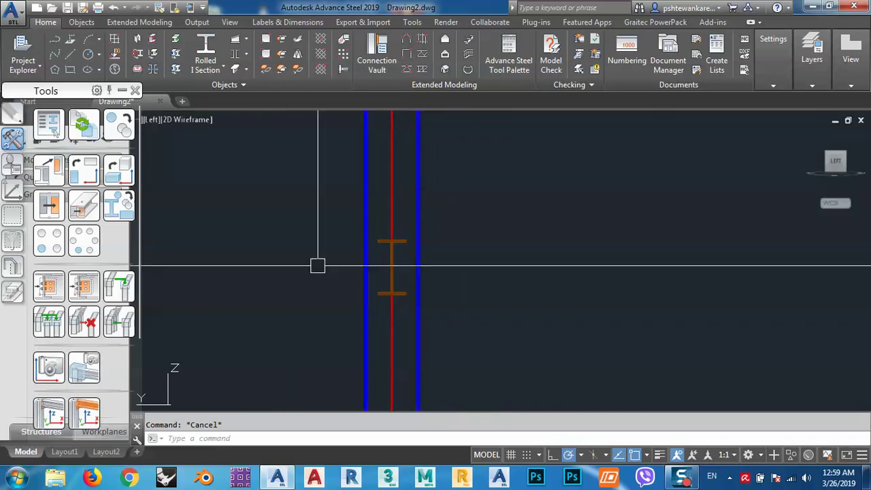
pyautogui.scroll(5, 395, 269)
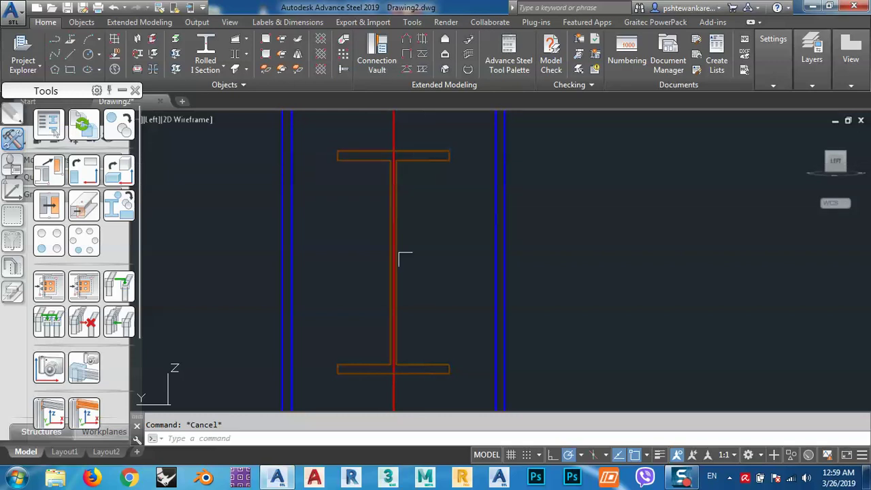
pyautogui.scroll(-4, 405, 273)
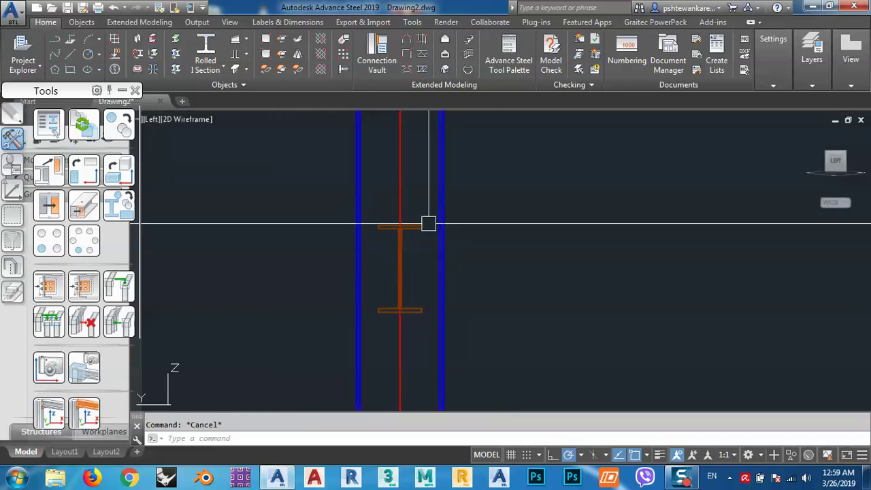
pyautogui.scroll(5, 400, 243)
pyautogui.moveTo(404, 292); pyautogui.dragTo(404, 258, button='middle')
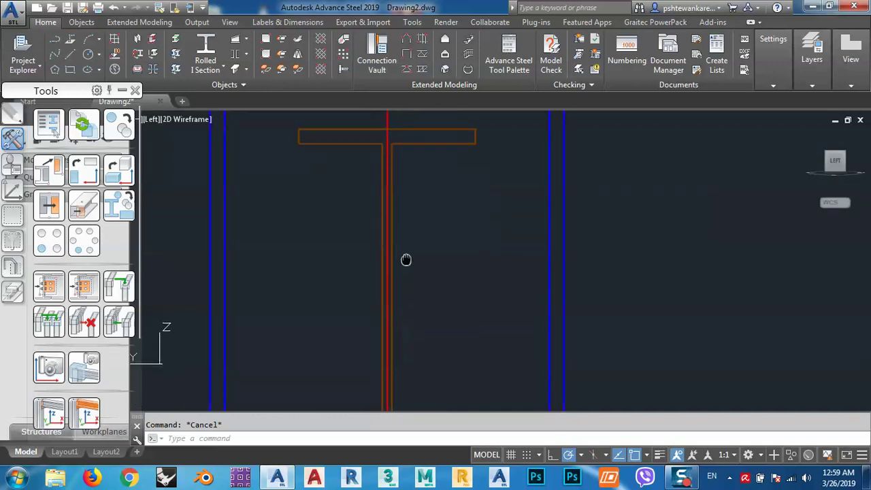
pyautogui.scroll(-2, 385, 249)
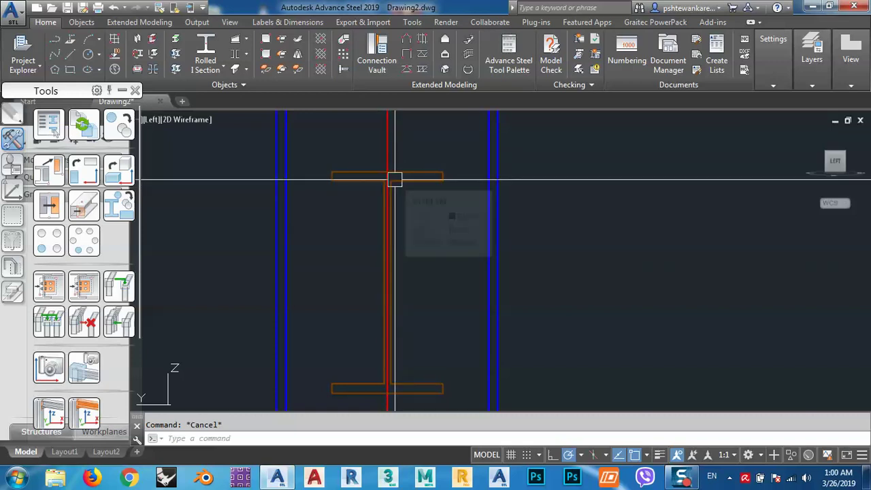
pyautogui.moveTo(382, 247)
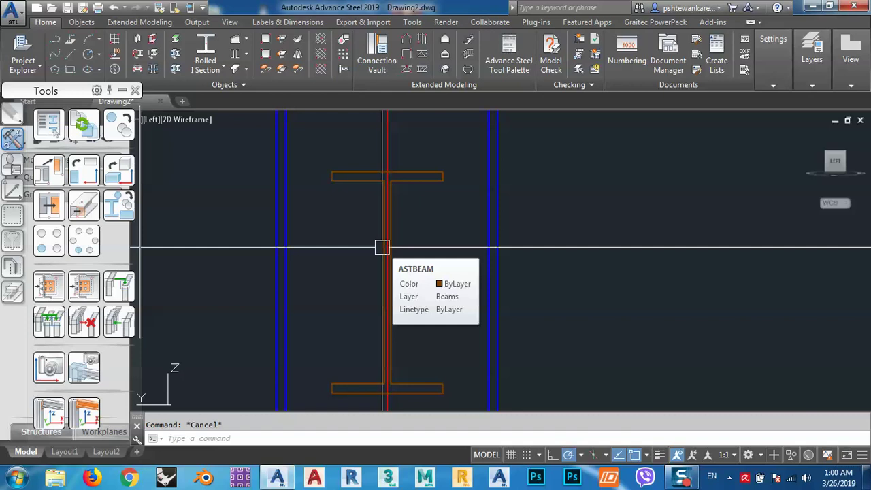
pyautogui.scroll(-6, 382, 247)
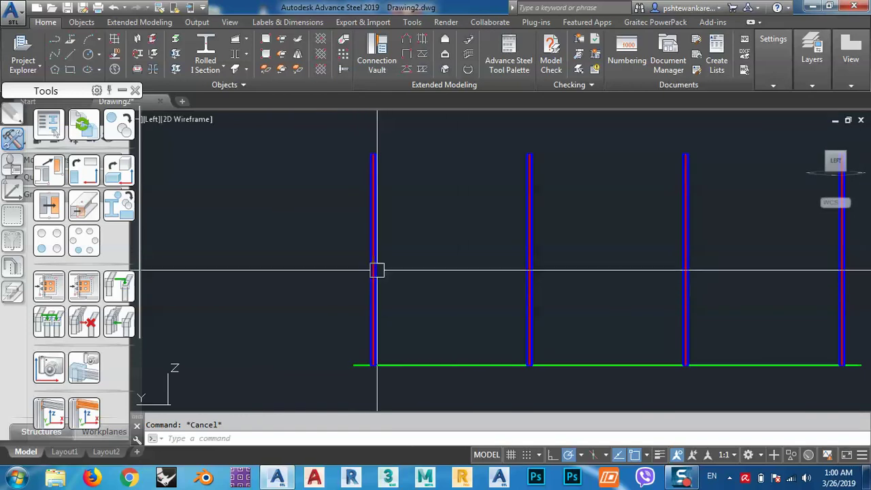
pyautogui.scroll(6, 373, 266)
pyautogui.scroll(5, 371, 257)
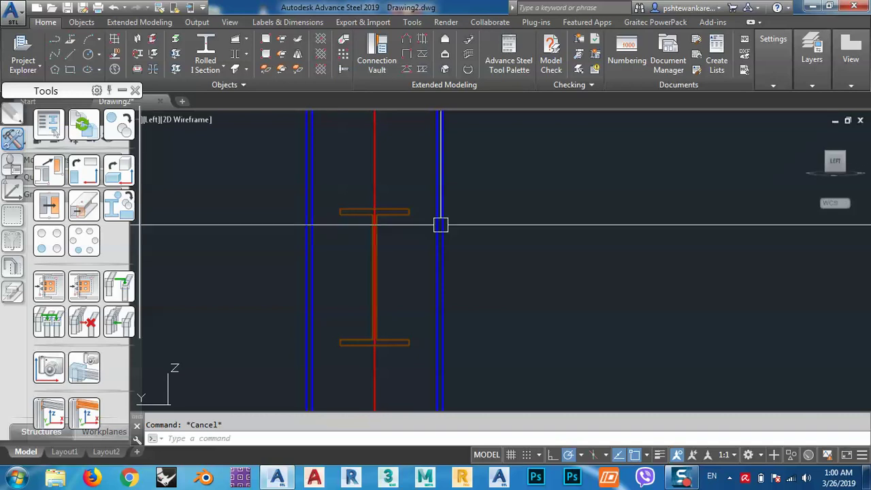
pyautogui.scroll(-3, 377, 286)
pyautogui.scroll(-8, 324, 262)
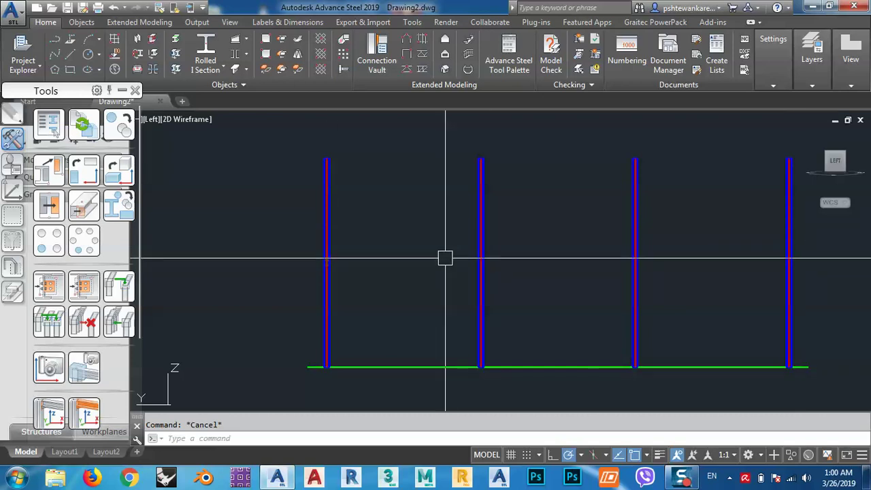
pyautogui.scroll(5, 314, 260)
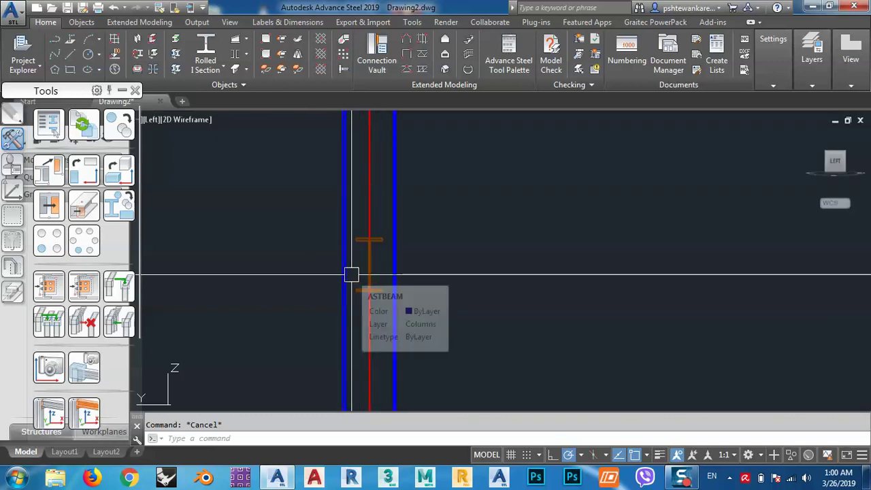
pyautogui.scroll(-5, 352, 274)
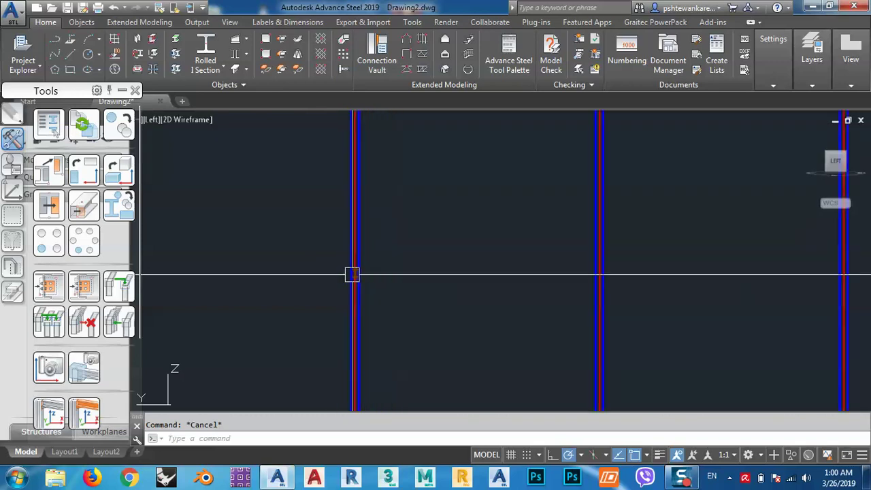
# Copy the four gridline D beams with Transform elements, using 3 copies spaced about -6666.67 in Y, onto gridlines C, B and A
pyautogui.click(846, 154)
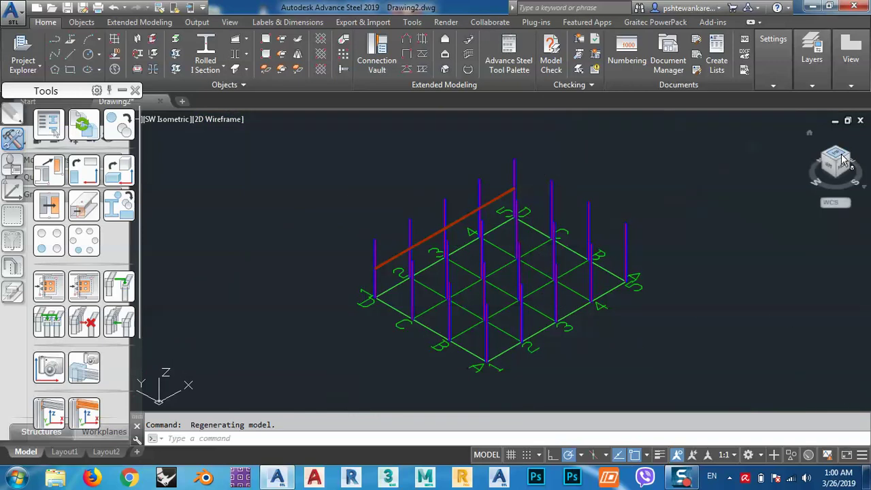
pyautogui.click(832, 173)
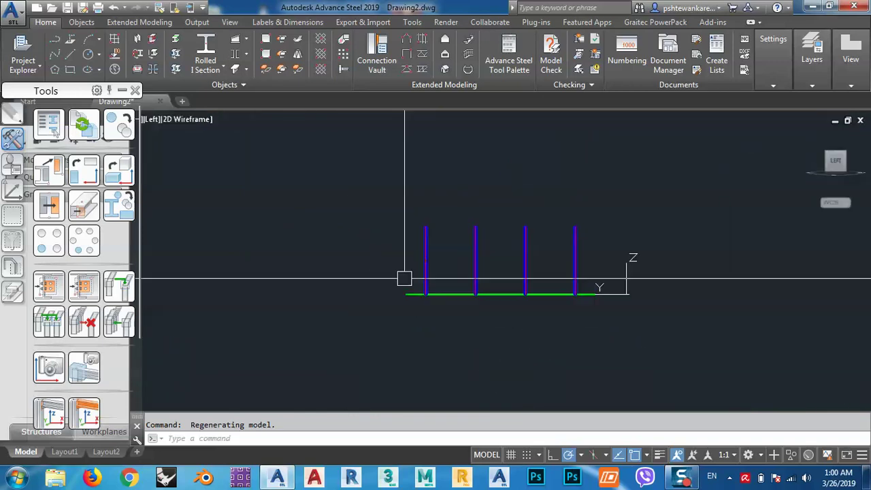
pyautogui.click(438, 216)
pyautogui.scroll(-5, 642, 281)
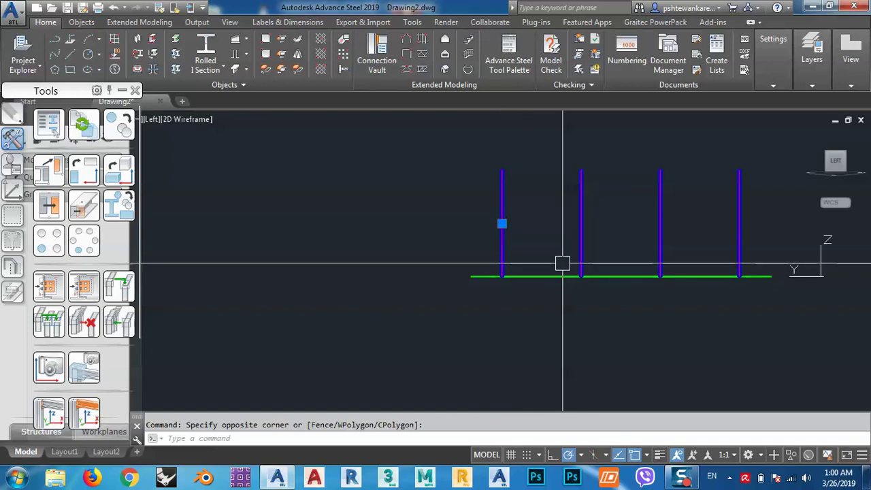
pyautogui.keyDown('shift'); pyautogui.moveTo(565, 262); pyautogui.dragTo(436, 258, button='middle'); pyautogui.keyUp('shift')
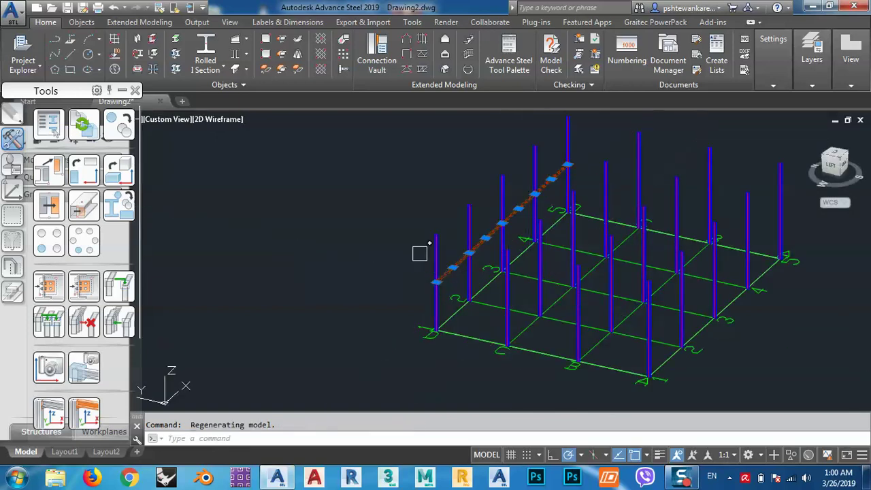
pyautogui.click(126, 132)
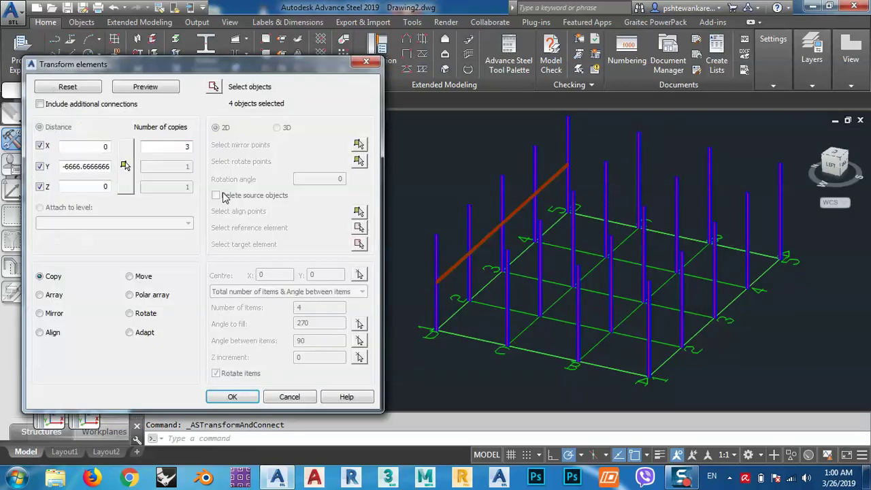
pyautogui.click(129, 87)
pyautogui.click(227, 130)
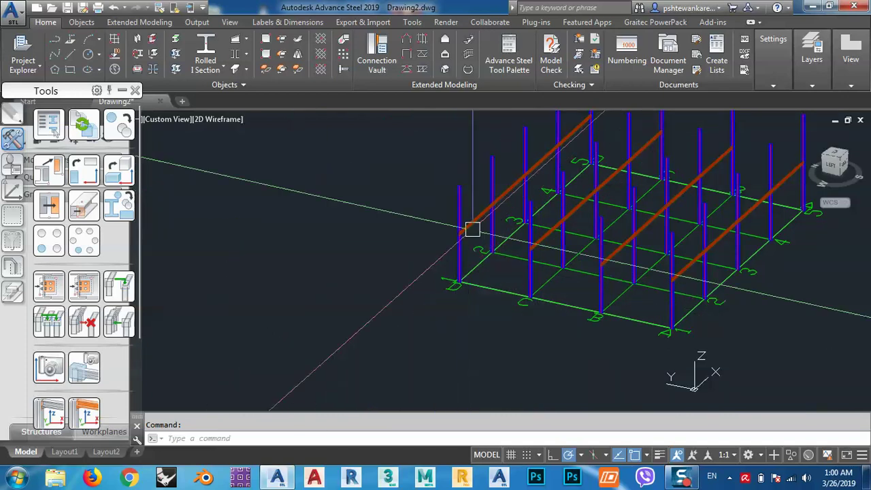
pyautogui.scroll(3, 469, 265)
pyautogui.moveTo(470, 266); pyautogui.dragTo(439, 266, button='middle')
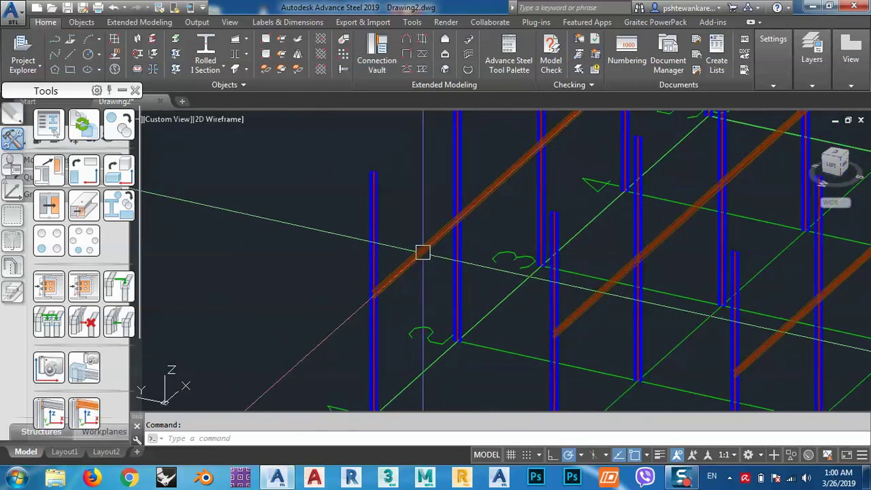
# Change the section of the gridline D beam between columns D1 and D2 to IPE300
pyautogui.press('Escape')
pyautogui.doubleClick(422, 253)
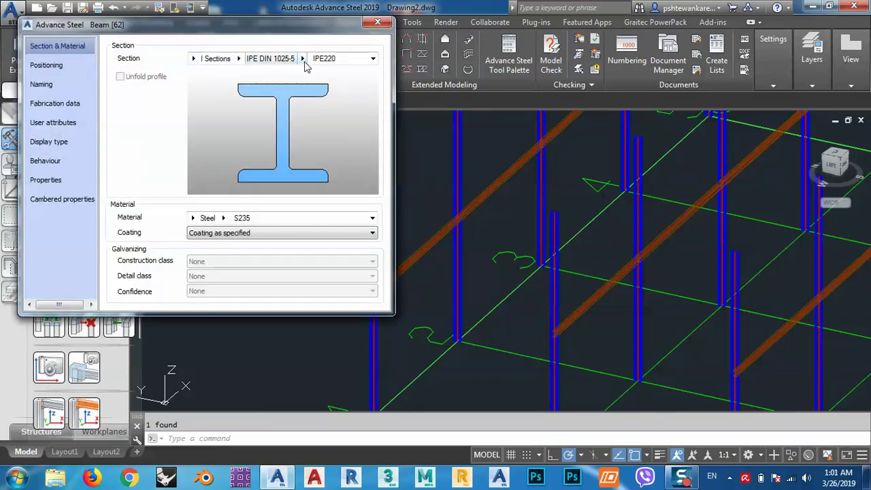
pyautogui.click(302, 59)
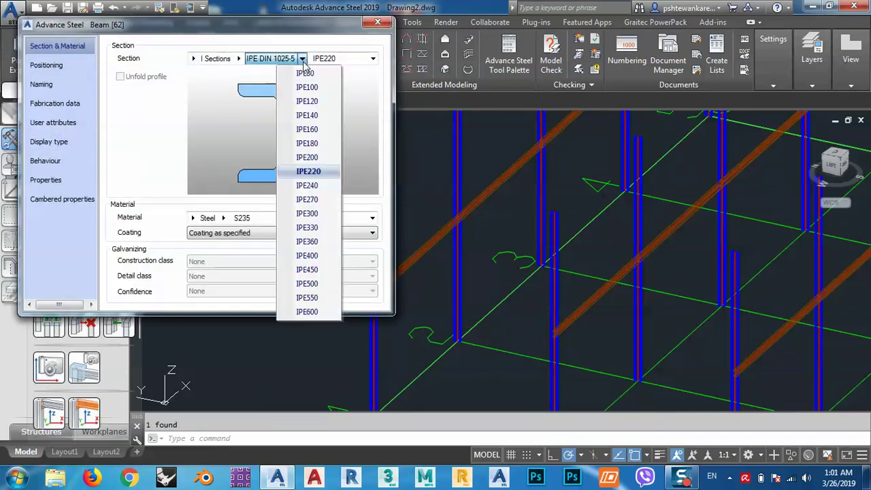
pyautogui.click(307, 214)
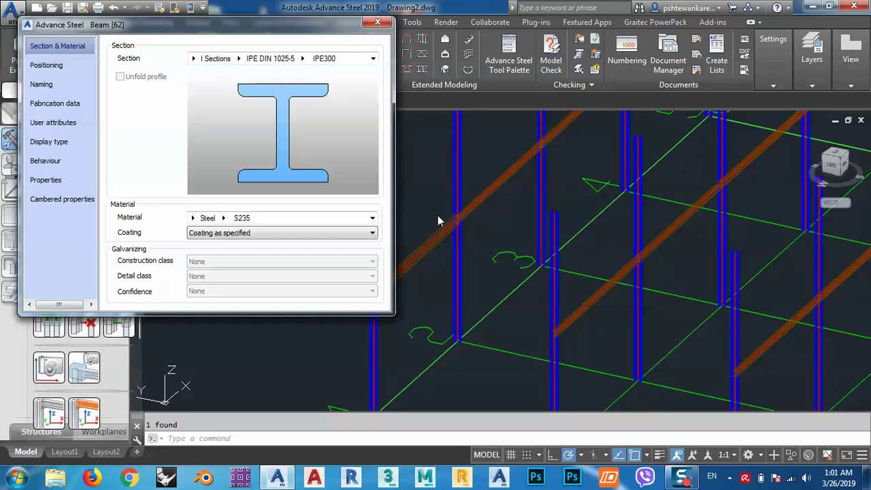
pyautogui.scroll(5, 445, 238)
pyautogui.moveTo(461, 225); pyautogui.dragTo(574, 236, button='middle')
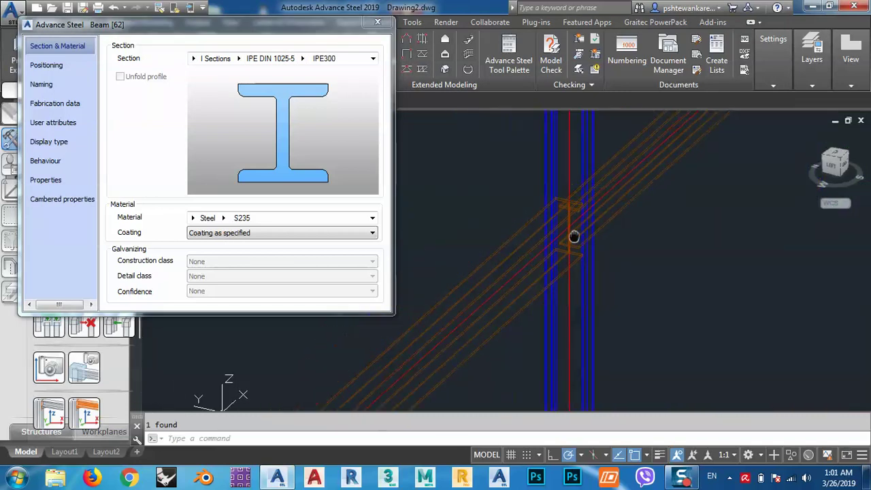
# Set the D1–D2 beam's positioning offset to the top centre of its section and close its properties
pyautogui.click(61, 66)
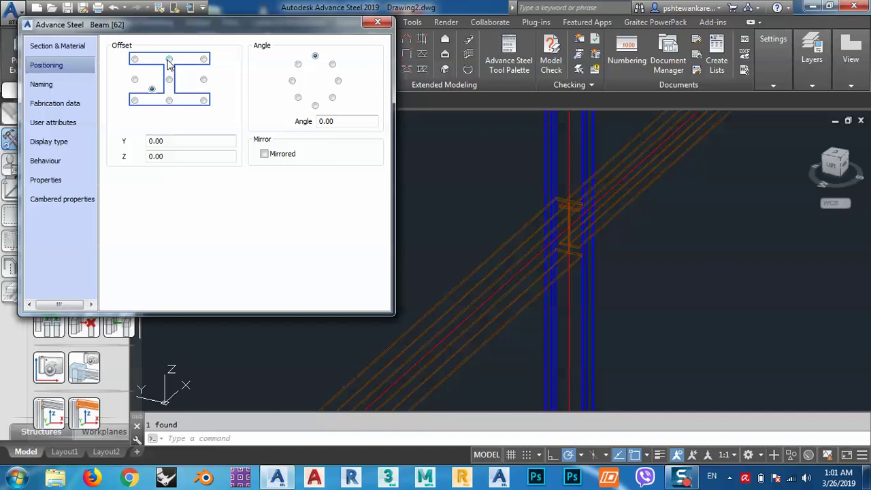
pyautogui.click(169, 59)
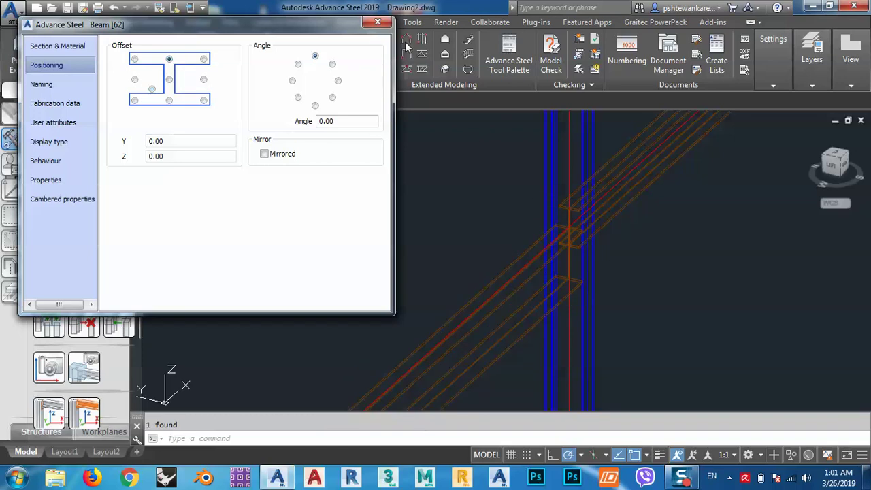
pyautogui.click(378, 22)
pyautogui.scroll(-3, 449, 270)
pyautogui.moveTo(445, 292); pyautogui.dragTo(400, 248, button='middle')
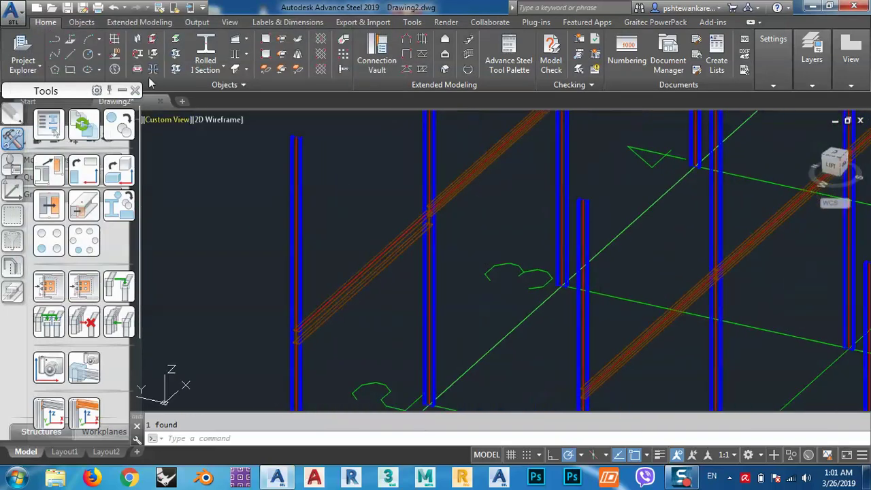
# Match the properties of the D1–D2 beam onto all the other beams along gridlines D, C, B and A
pyautogui.click(159, 8)
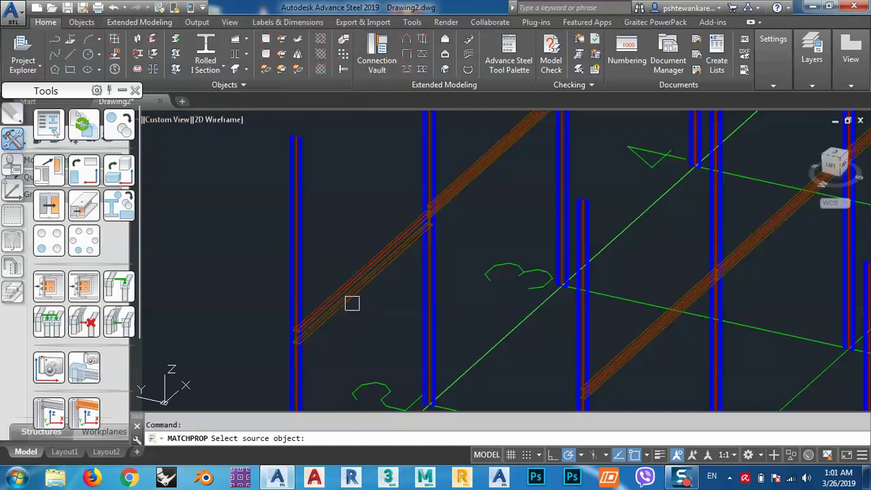
pyautogui.click(347, 274)
pyautogui.click(475, 201)
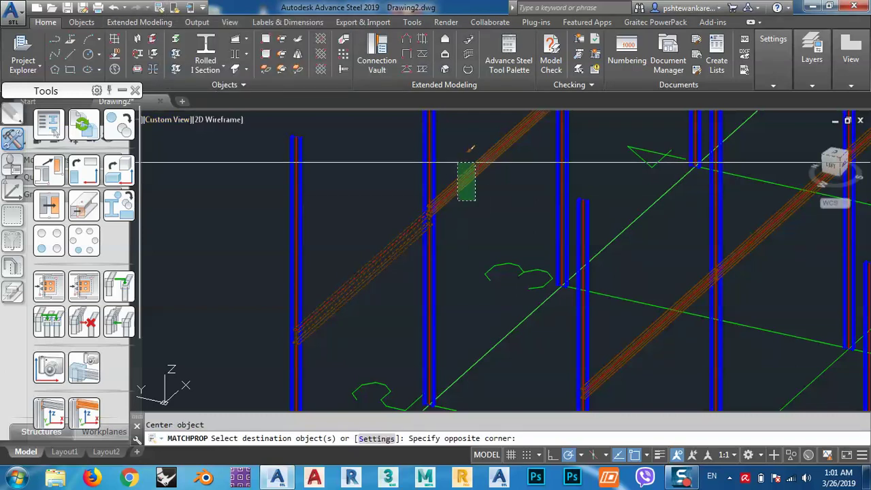
pyautogui.scroll(-5, 470, 194)
pyautogui.click(499, 177)
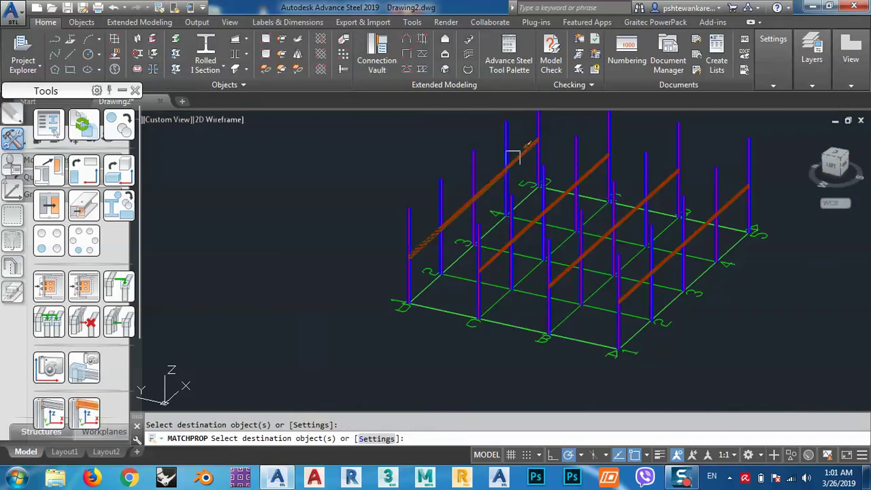
pyautogui.scroll(2, 493, 251)
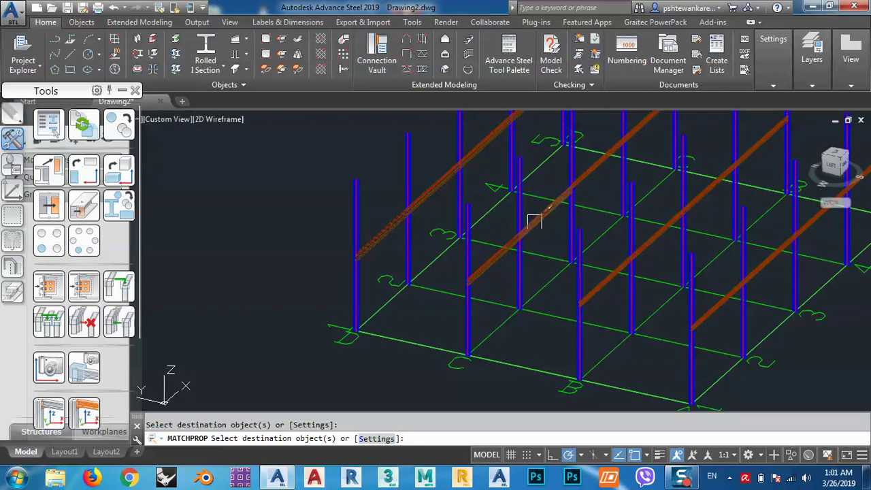
pyautogui.scroll(2, 542, 234)
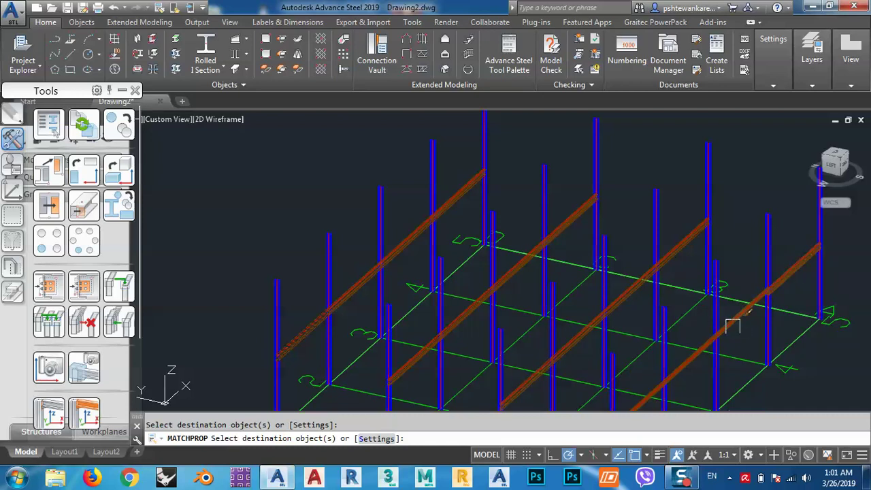
pyautogui.moveTo(735, 325); pyautogui.dragTo(683, 233, button='middle')
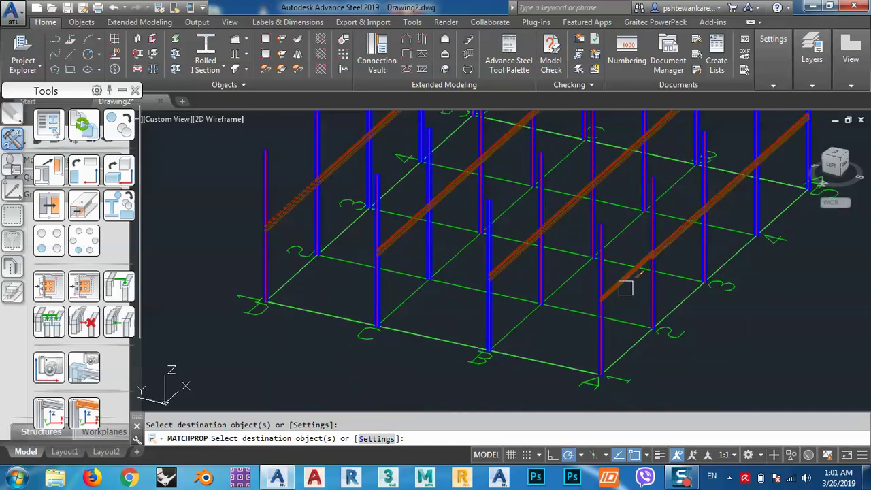
pyautogui.rightClick(552, 295)
pyautogui.click(579, 302)
# Create a rolled I-section beam along gridline 1 from the top-centre end of the D beam at column D1 to that of the C beam at C1
pyautogui.scroll(8, 309, 278)
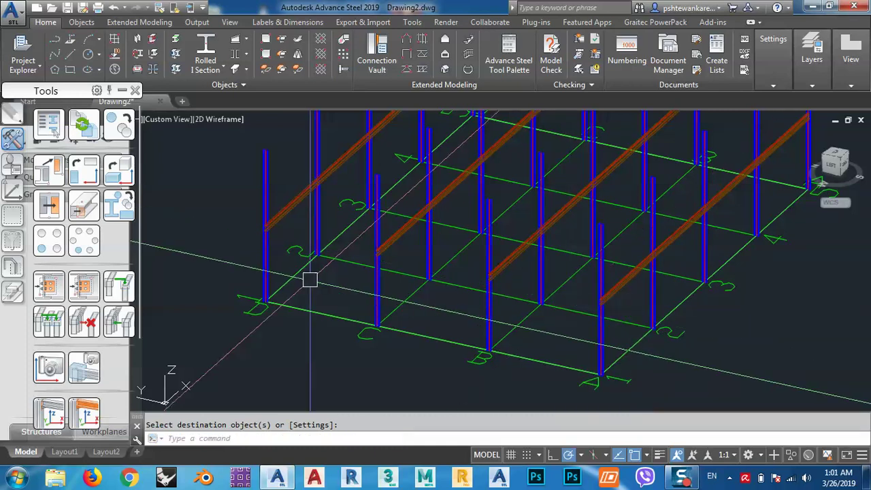
pyautogui.scroll(6, 298, 252)
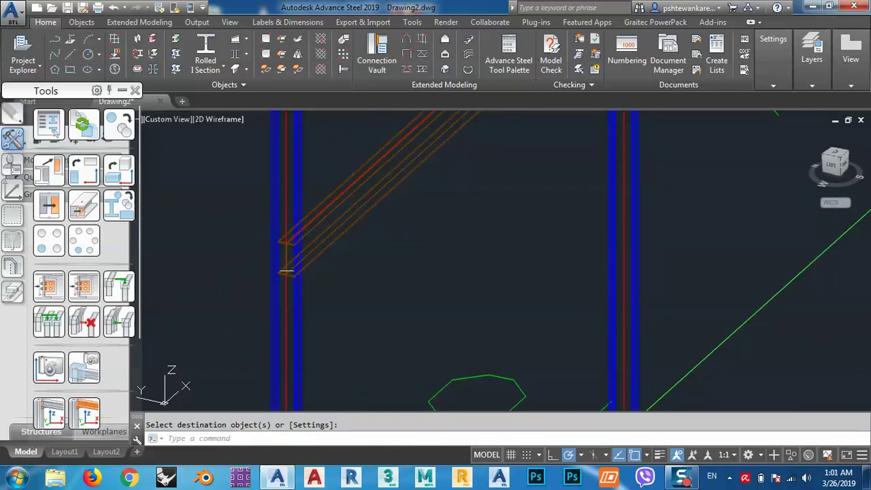
pyautogui.scroll(-6, 318, 266)
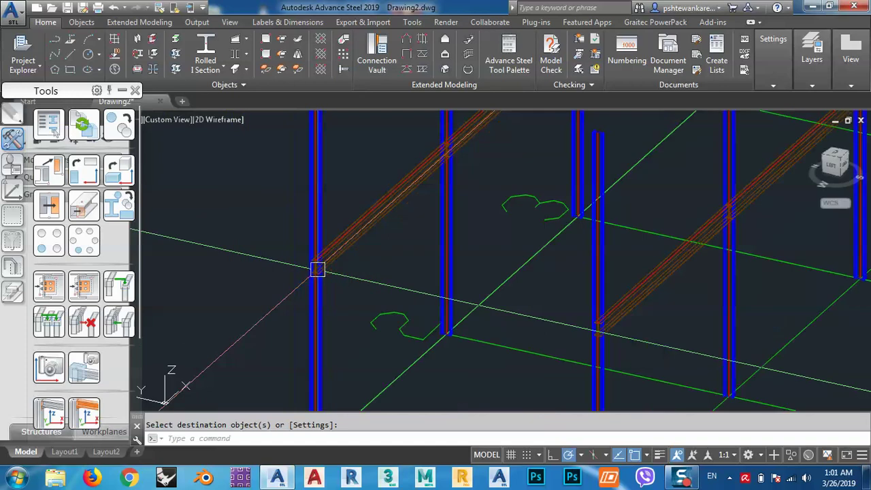
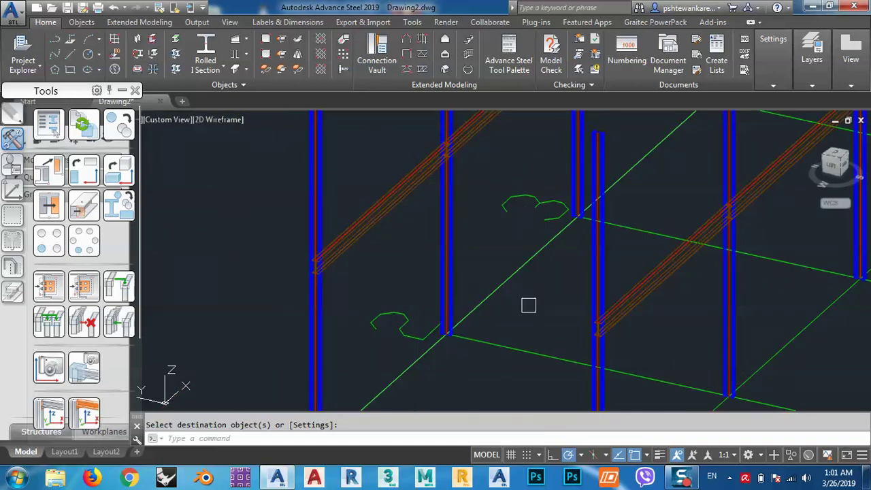
pyautogui.scroll(-5, 449, 295)
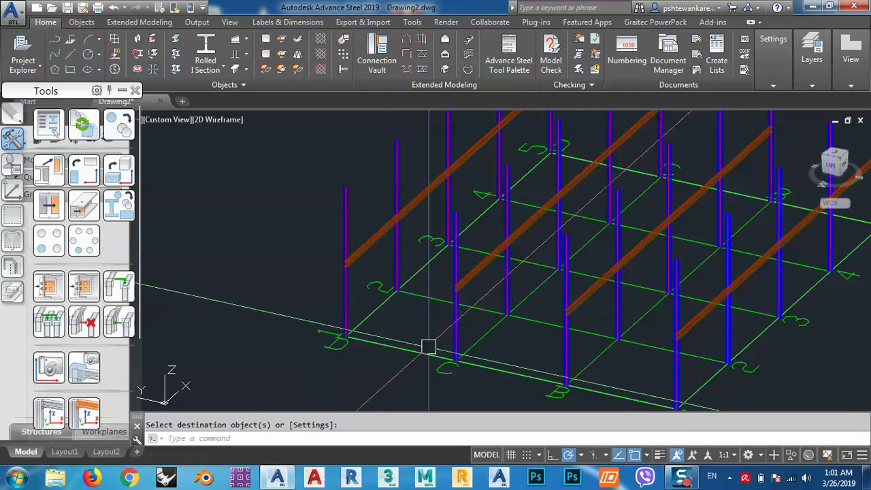
pyautogui.moveTo(426, 347); pyautogui.dragTo(409, 312, button='middle')
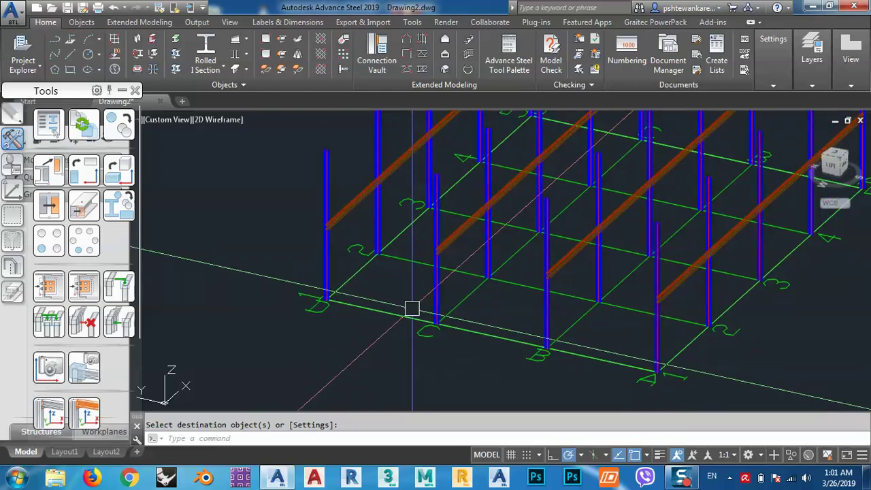
pyautogui.click(207, 53)
pyautogui.scroll(6, 351, 198)
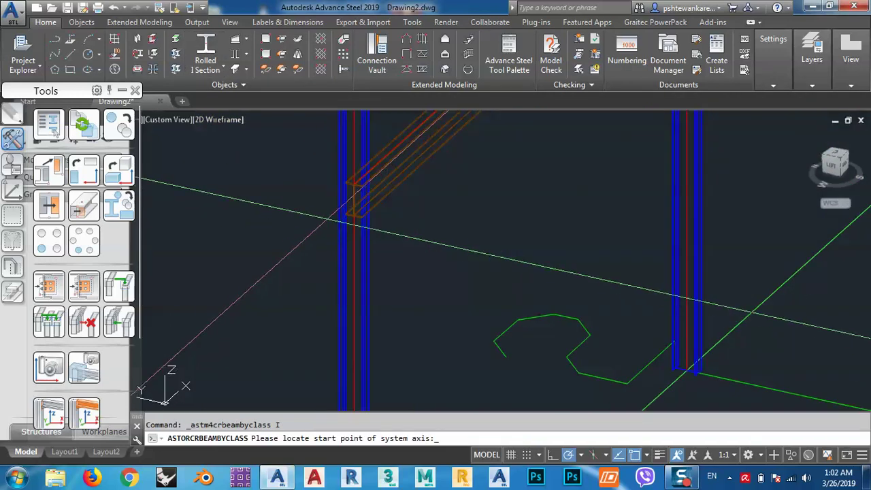
pyautogui.scroll(3, 327, 252)
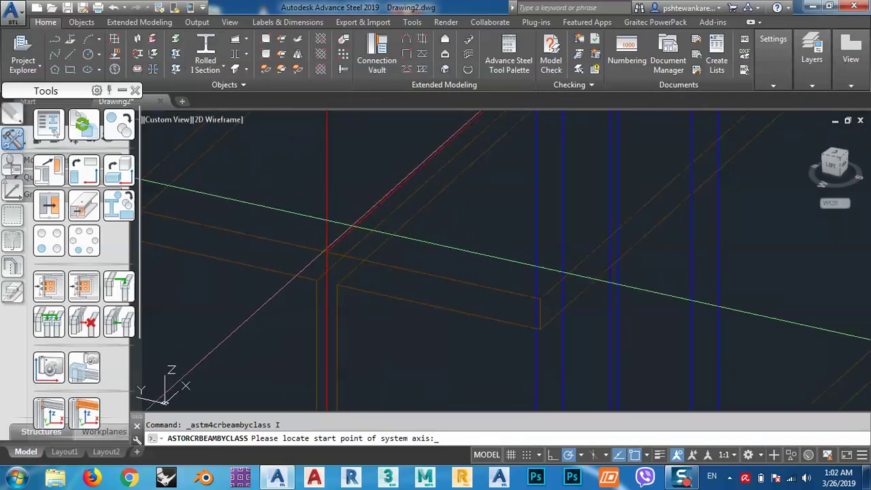
pyautogui.click(326, 252)
pyautogui.scroll(4, 313, 251)
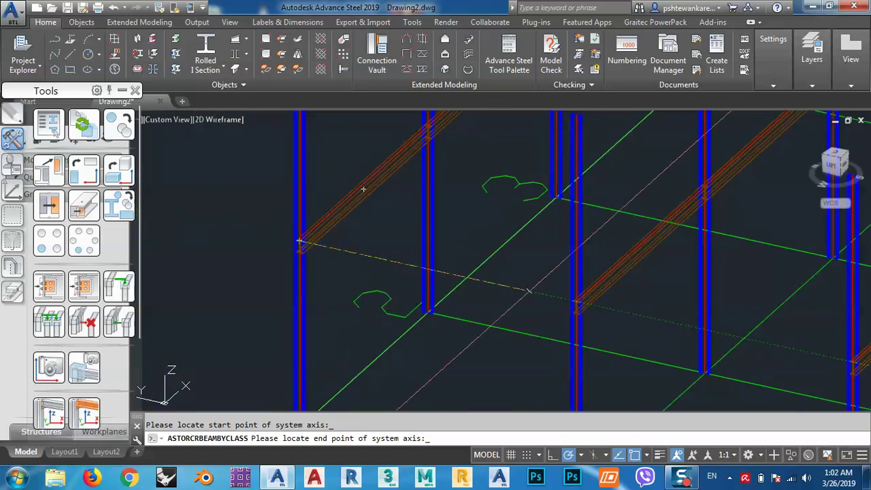
pyautogui.scroll(5, 573, 293)
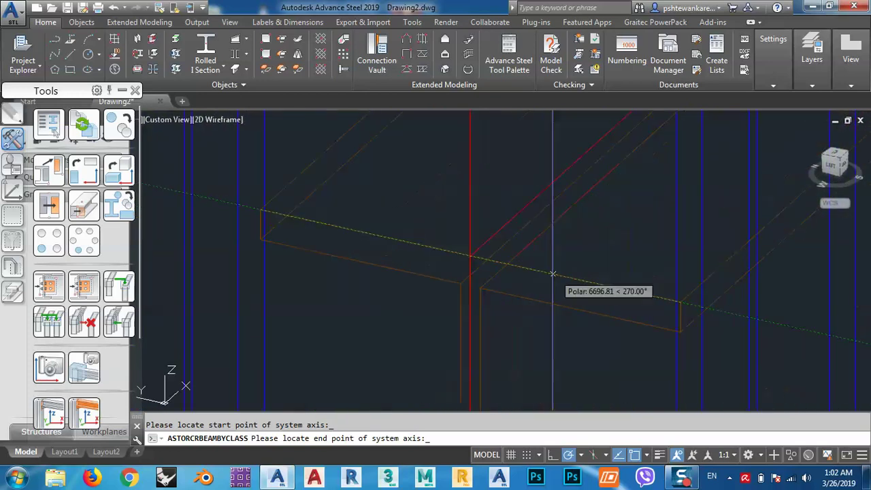
pyautogui.scroll(-3, 468, 256)
pyautogui.click(475, 256)
# Set the new D1–C1 beam's section to IPE360 and close its properties
pyautogui.scroll(4, 511, 259)
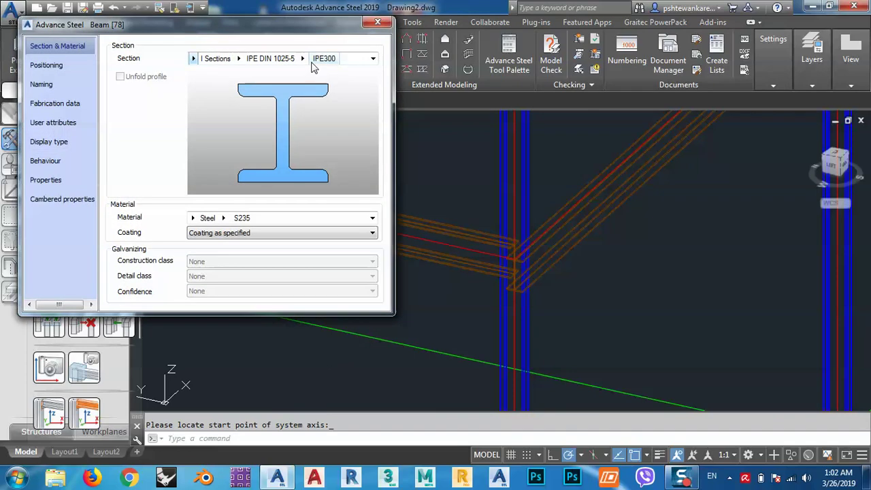
pyautogui.click(302, 60)
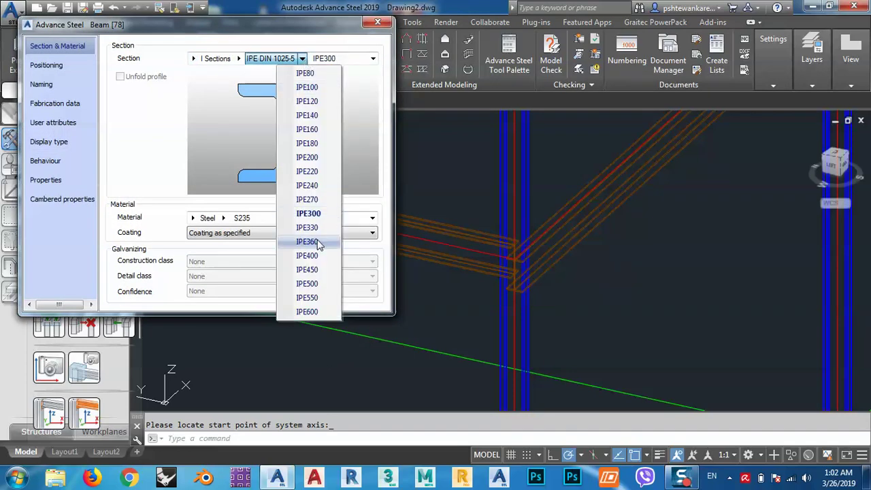
pyautogui.click(308, 241)
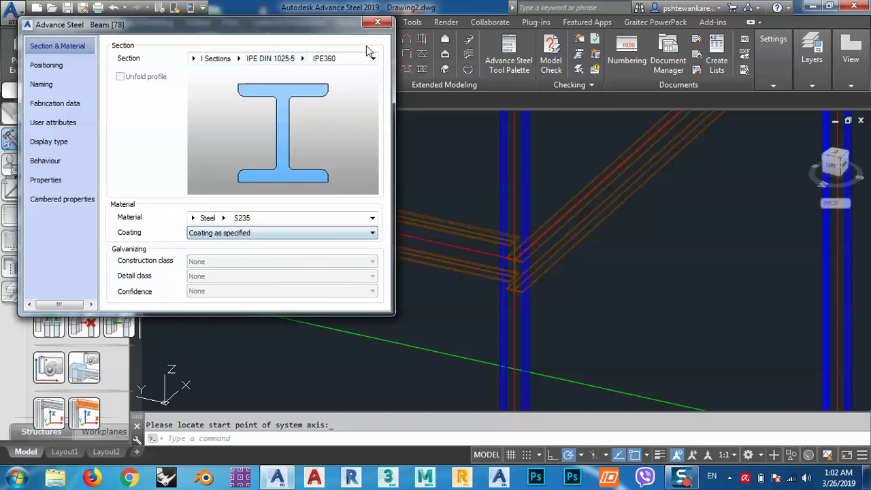
pyautogui.click(378, 25)
pyautogui.scroll(-3, 415, 172)
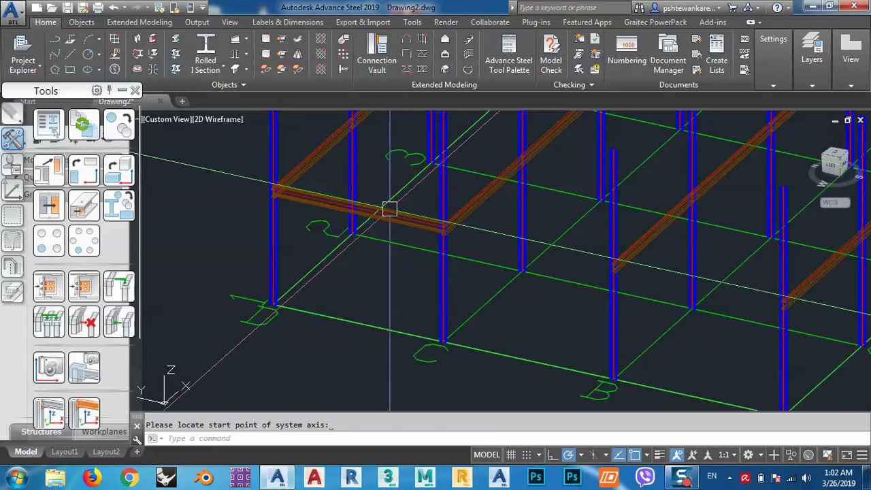
pyautogui.press('Escape')
# Copy the D1–C1 beam along gridline 1 with Transform elements, using 3 copies spaced about -6666.67 in Y
pyautogui.scroll(2, 389, 229)
pyautogui.scroll(-2, 383, 202)
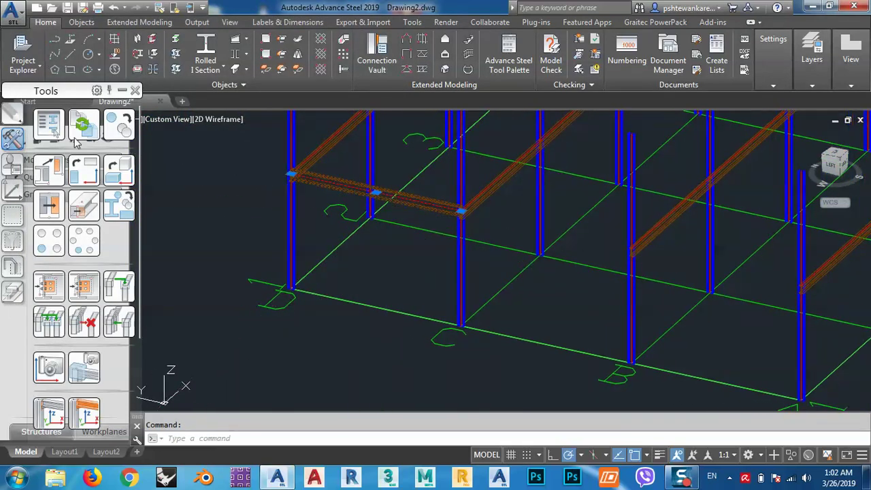
pyautogui.click(119, 129)
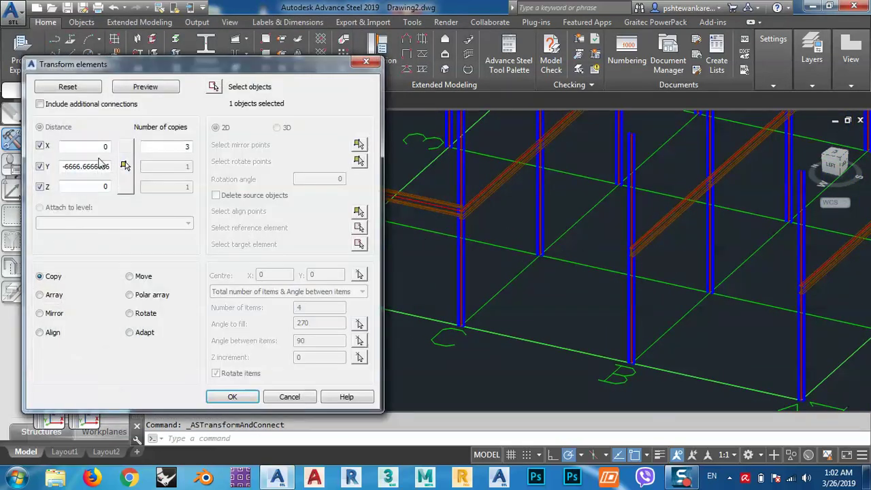
pyautogui.click(160, 88)
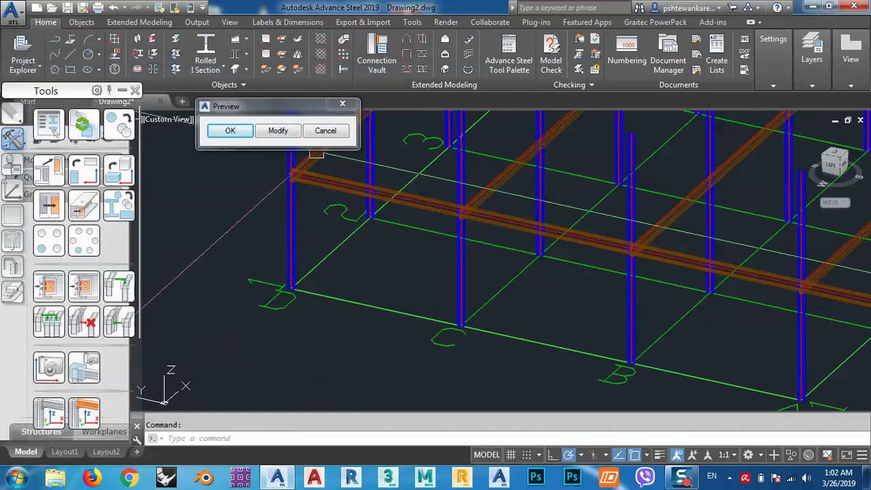
pyautogui.click(229, 130)
pyautogui.scroll(-3, 430, 202)
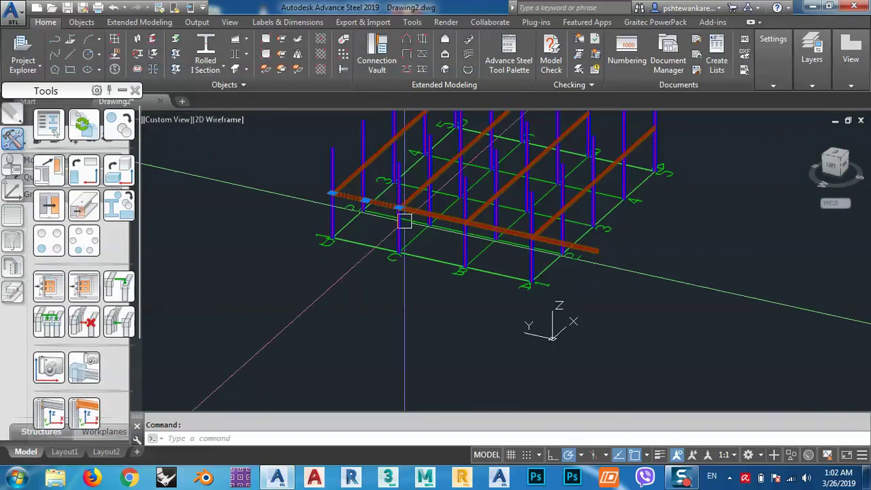
# Select the three beams along gridline 1 between columns D1 and A1 and start Transform elements on them
pyautogui.scroll(3, 402, 217)
pyautogui.click(414, 213)
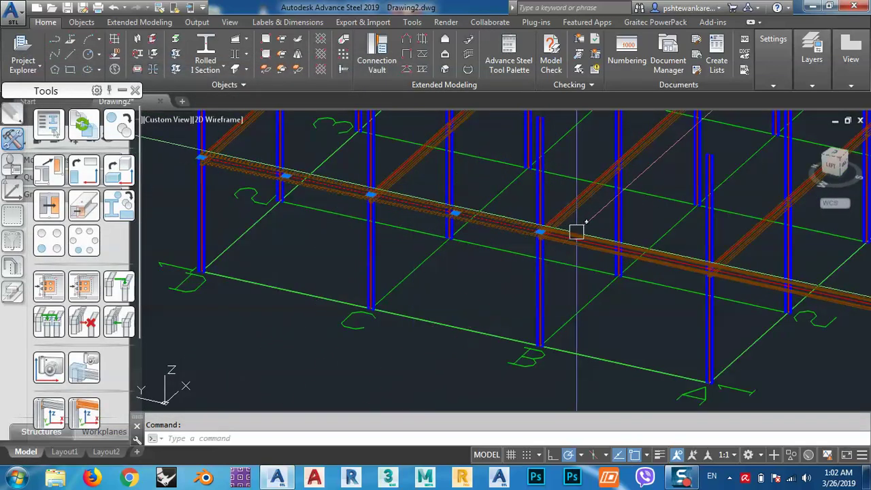
pyautogui.scroll(-5, 432, 230)
pyautogui.click(540, 247)
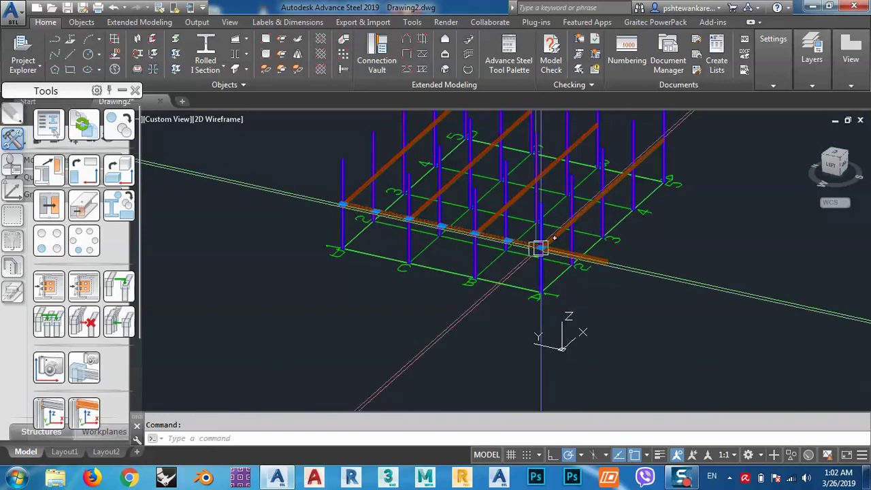
pyautogui.click(605, 262)
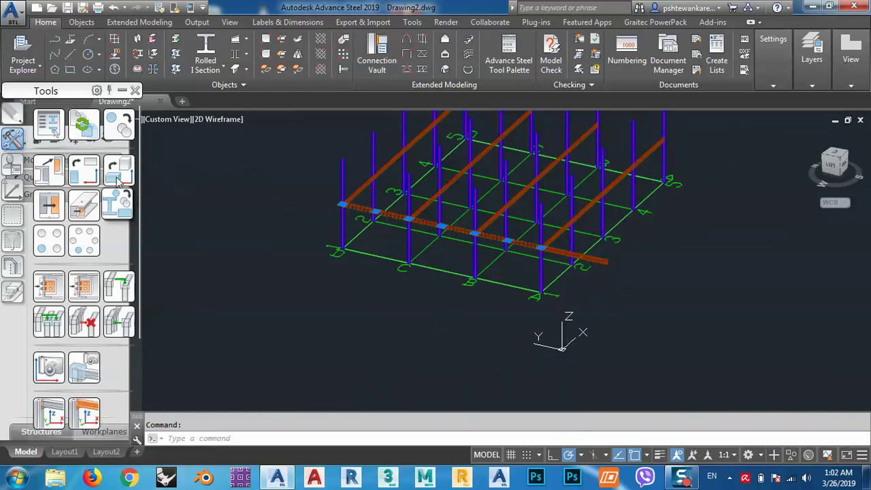
pyautogui.click(122, 132)
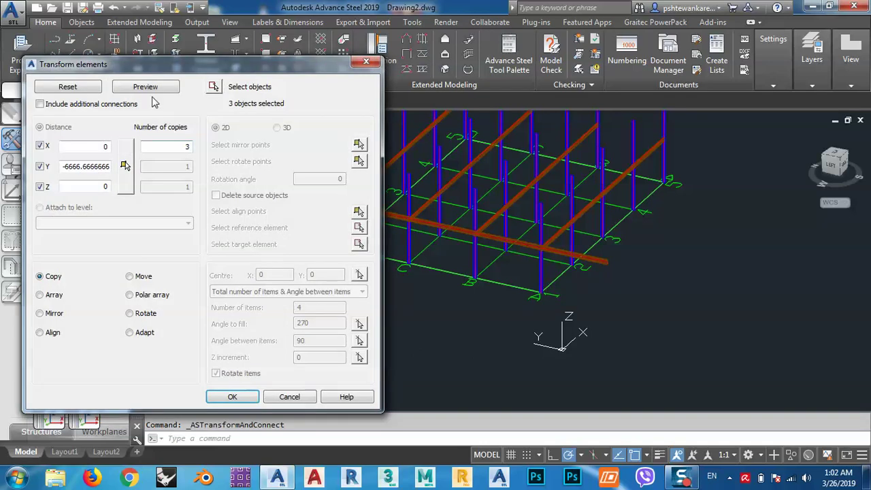
# Try to define the copy distance from the base of column A1 to the base of column A2
pyautogui.click(124, 166)
pyautogui.scroll(5, 312, 351)
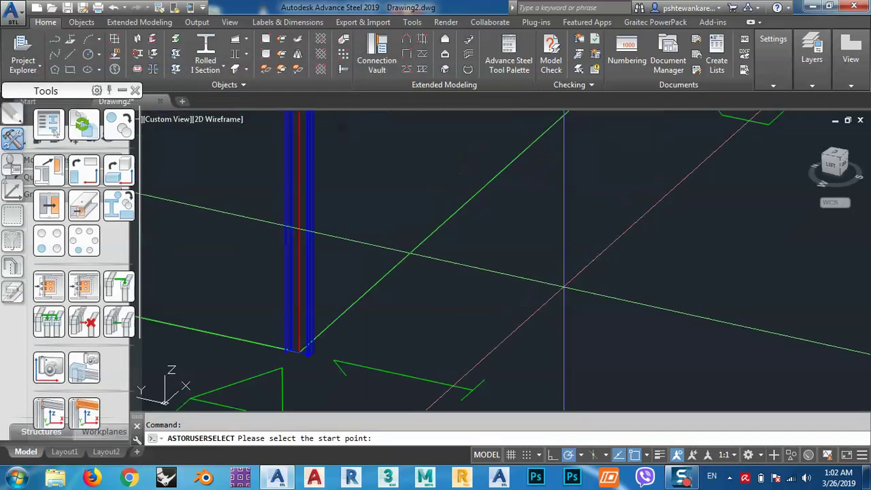
pyautogui.click(312, 351)
pyautogui.scroll(-5, 311, 352)
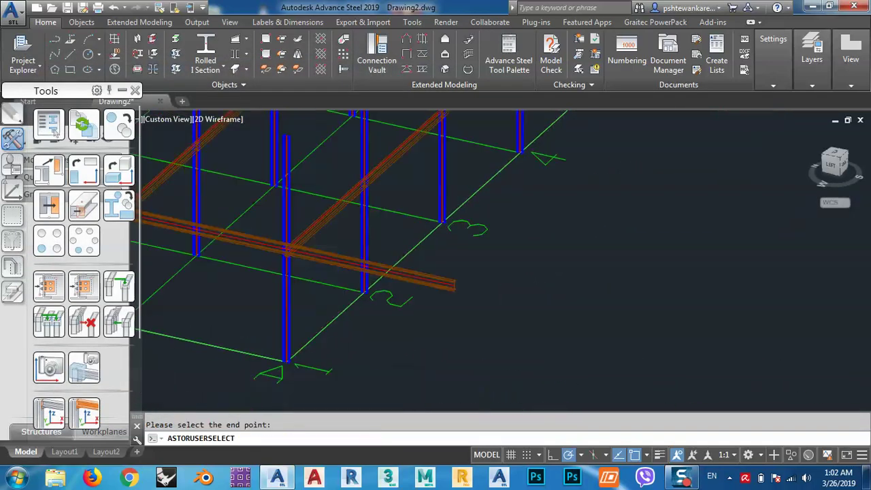
pyautogui.scroll(5, 338, 310)
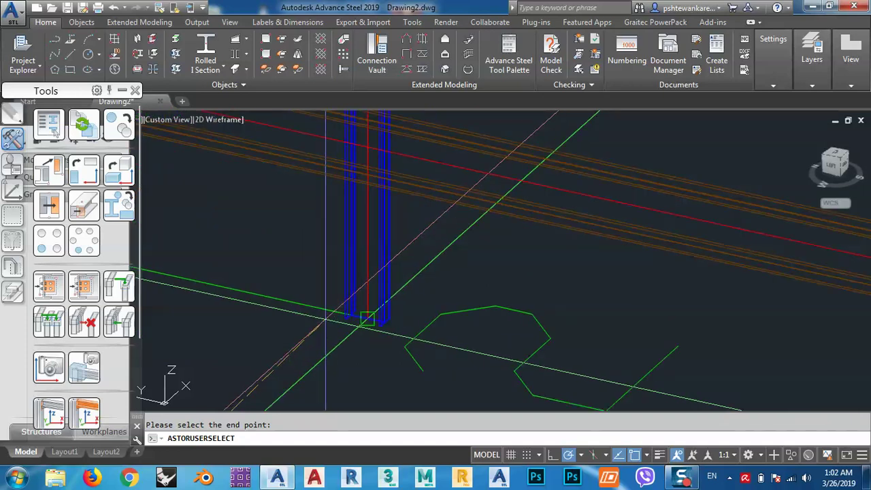
pyautogui.scroll(3, 360, 326)
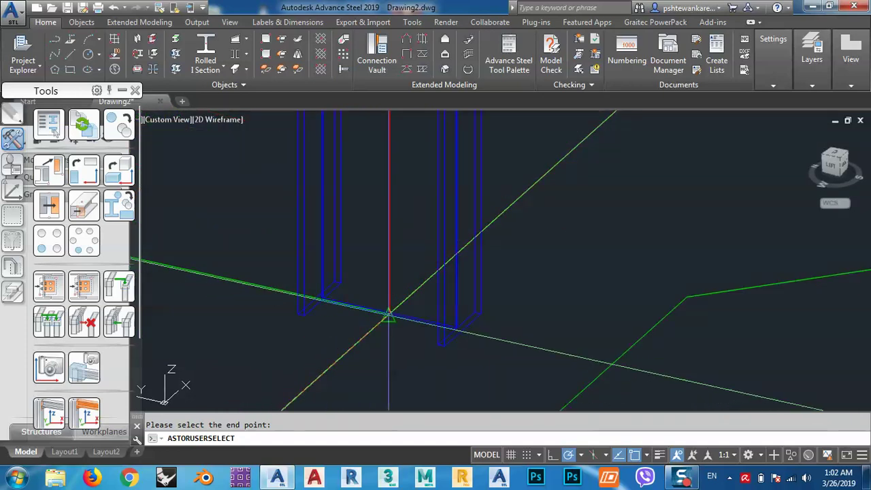
pyautogui.click(389, 315)
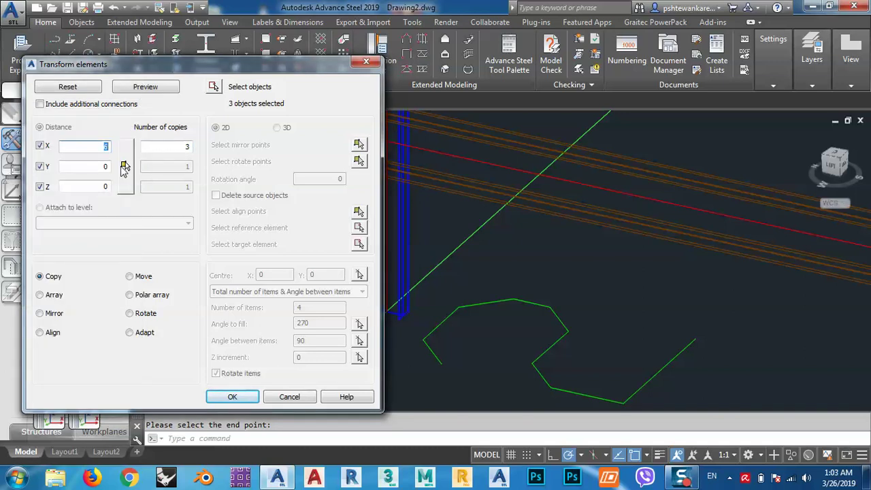
# Define a copy distance of 6250 in X using matching base points on columns A1 and A2
pyautogui.click(125, 166)
pyautogui.scroll(5, 290, 319)
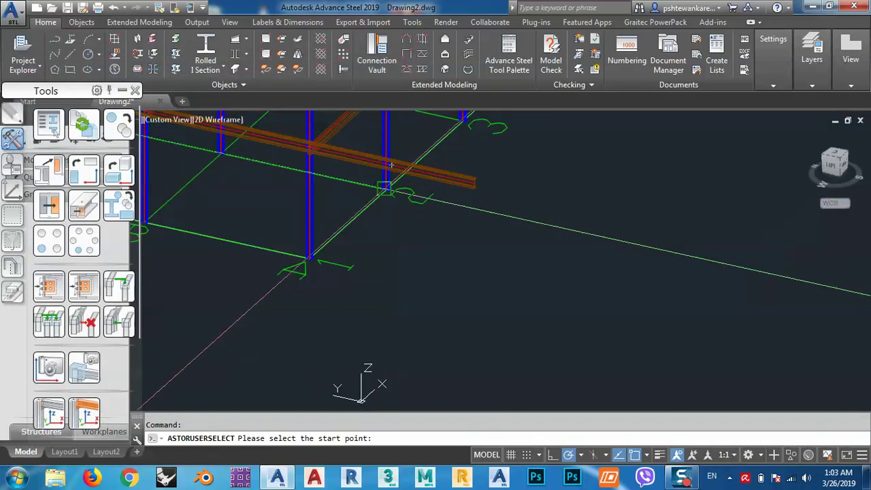
pyautogui.scroll(3, 290, 319)
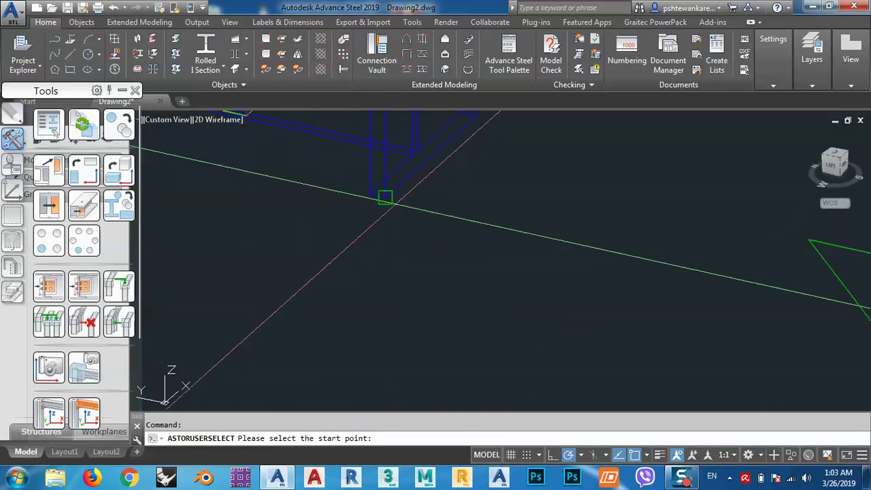
pyautogui.click(383, 195)
pyautogui.scroll(-2, 383, 195)
pyautogui.scroll(2, 272, 307)
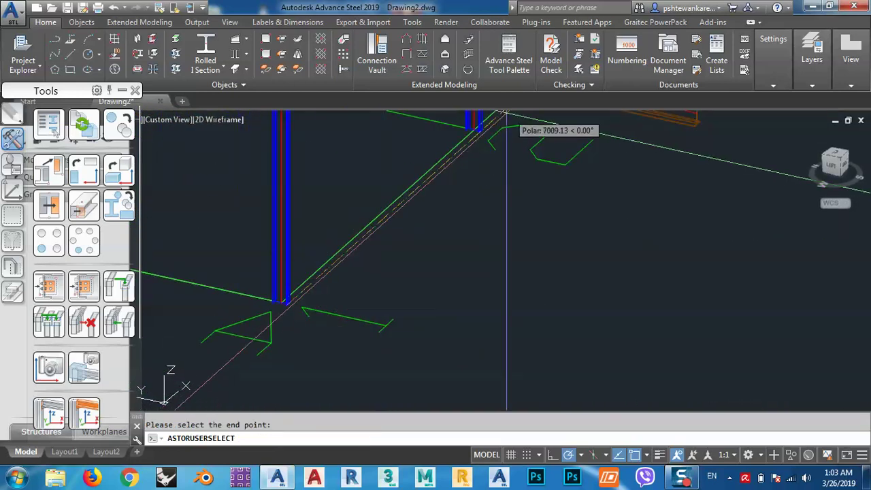
pyautogui.scroll(-3, 371, 172)
pyautogui.scroll(2, 340, 271)
pyautogui.click(364, 245)
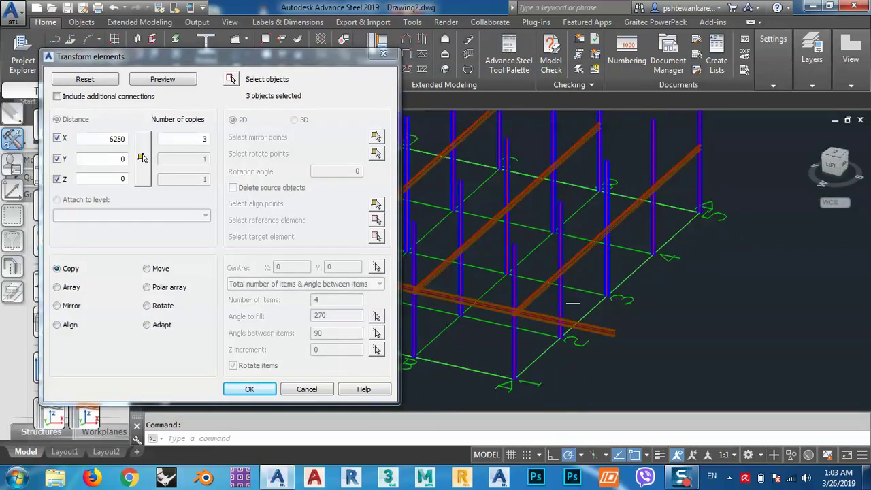
# Create 4 previewed copies of the three beams across gridlines 2 to 5 and erase the surplus beam overhanging beyond column A1
pyautogui.doubleClick(215, 141)
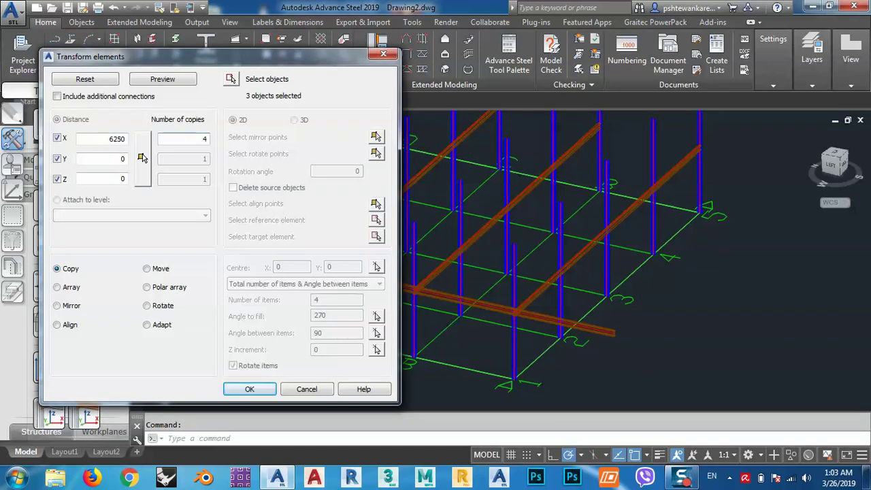
pyautogui.write('4')
pyautogui.click(163, 80)
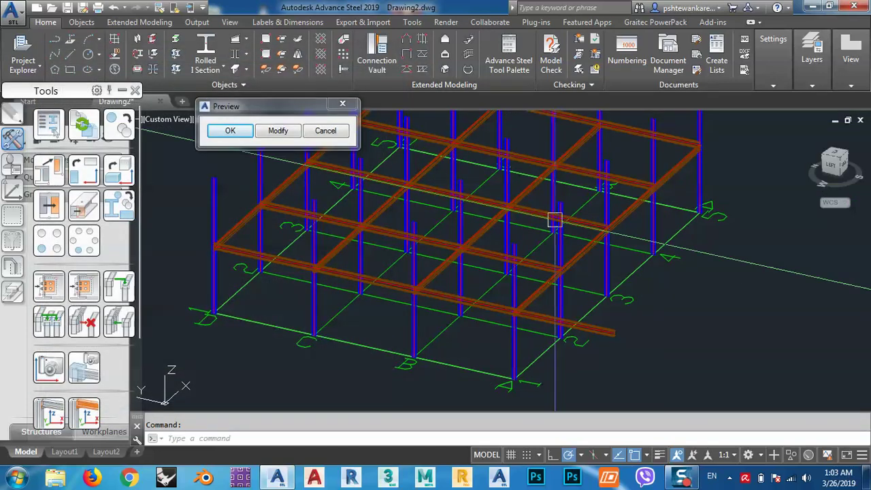
pyautogui.click(228, 133)
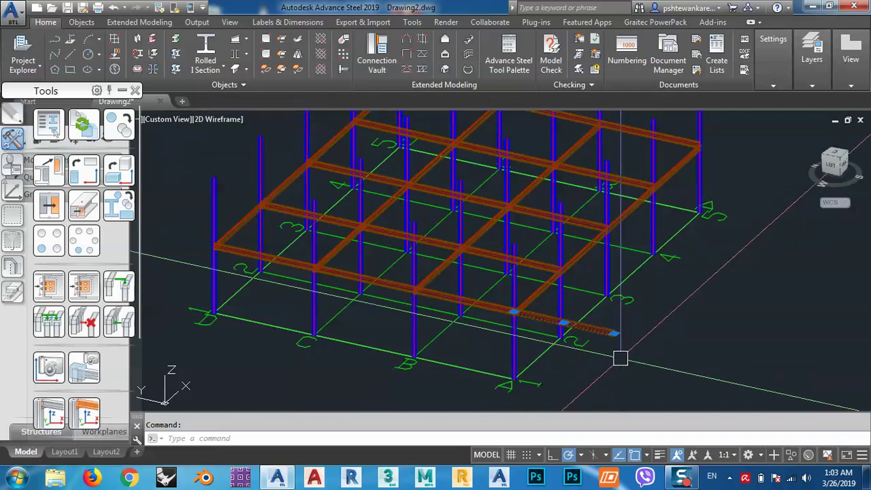
pyautogui.press('Delete')
# Display the model in the Conceptual visual style and inspect how the cross beams meet the gridline D beams at the columns
pyautogui.scroll(2, 490, 274)
pyautogui.scroll(2, 297, 288)
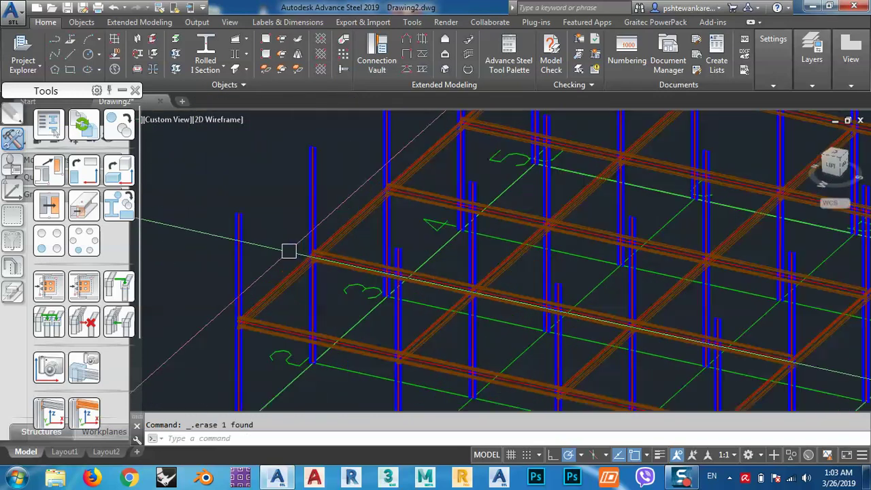
pyautogui.scroll(5, 289, 251)
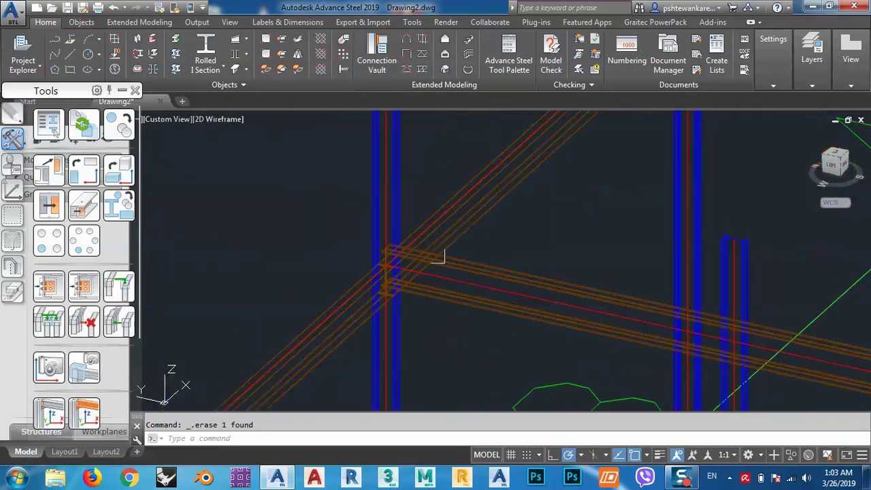
pyautogui.click(231, 120)
pyautogui.click(273, 164)
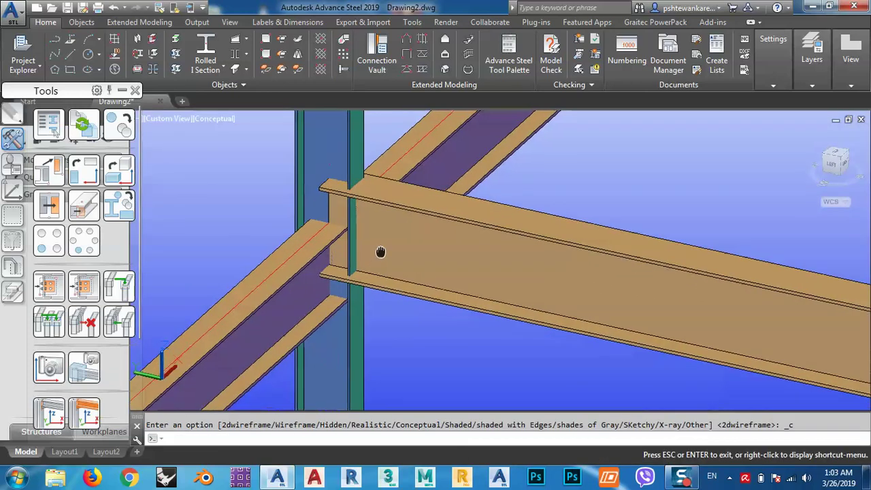
pyautogui.scroll(-6, 380, 252)
pyautogui.moveTo(415, 299)
pyautogui.mouseDown(button='middle')
pyautogui.moveTo(396, 218)
pyautogui.moveTo(398, 282)
pyautogui.moveTo(556, 266)
pyautogui.mouseUp(button='middle')
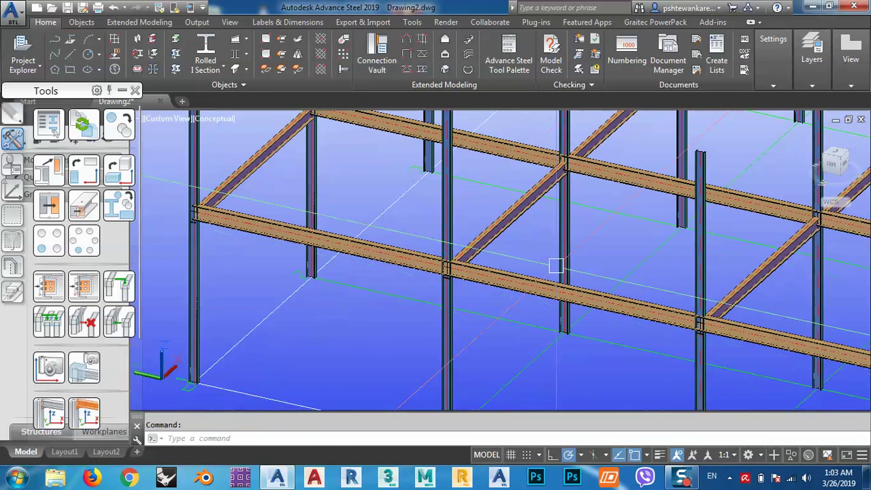
# Select all cross beams along gridlines 1 to 5 from the Left view, catching each bay between the columns
pyautogui.click(836, 170)
pyautogui.scroll(5, 451, 257)
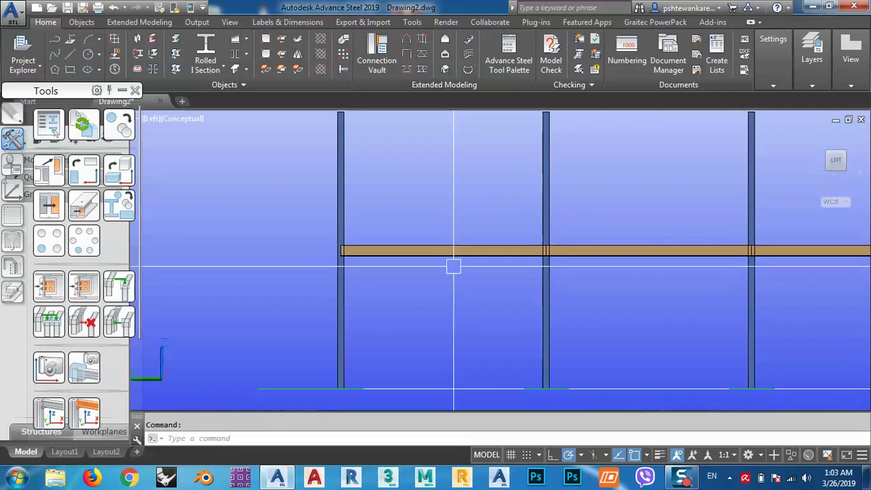
pyautogui.click(454, 274)
pyautogui.click(442, 226)
pyautogui.moveTo(725, 255); pyautogui.dragTo(586, 247, button='middle')
pyautogui.click(712, 273)
pyautogui.click(685, 175)
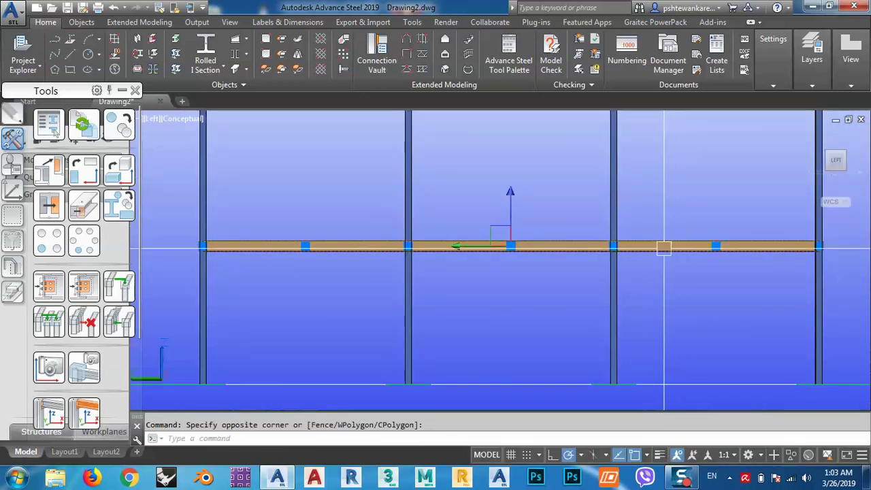
# Set the positioning offset of the selected cross beams to the top-centre point of the section and close their properties
pyautogui.keyDown('shift'); pyautogui.moveTo(420, 317); pyautogui.dragTo(383, 302, button='middle'); pyautogui.keyUp('shift')
pyautogui.scroll(5, 238, 292)
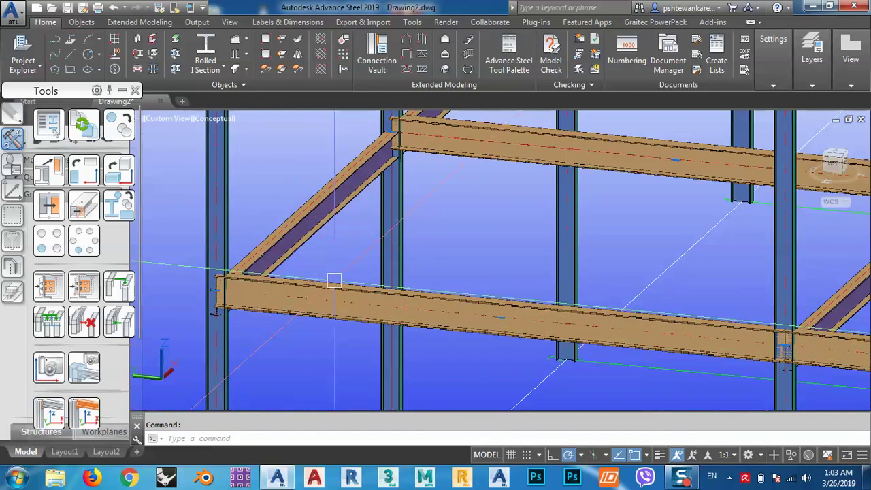
pyautogui.rightClick(342, 290)
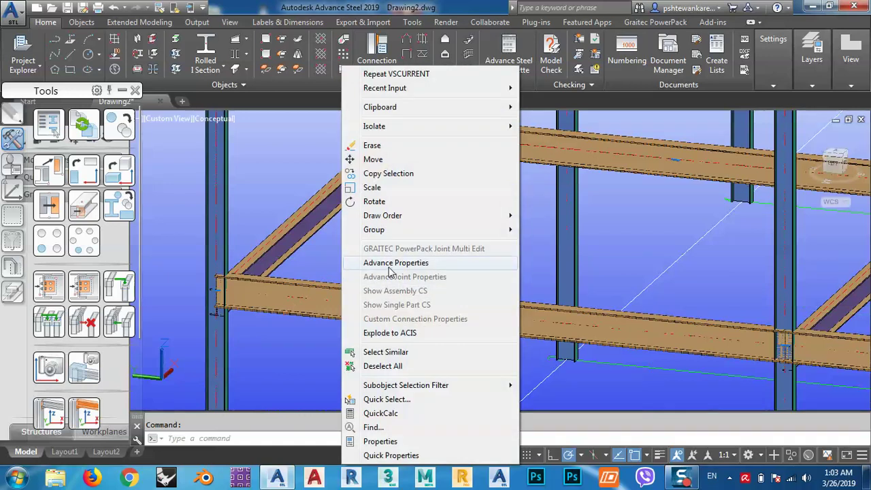
pyautogui.click(391, 264)
pyautogui.click(46, 65)
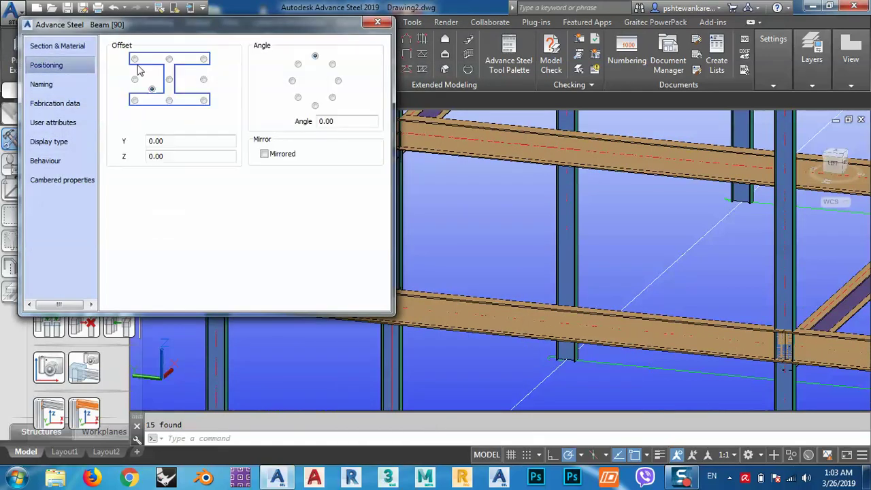
pyautogui.click(170, 60)
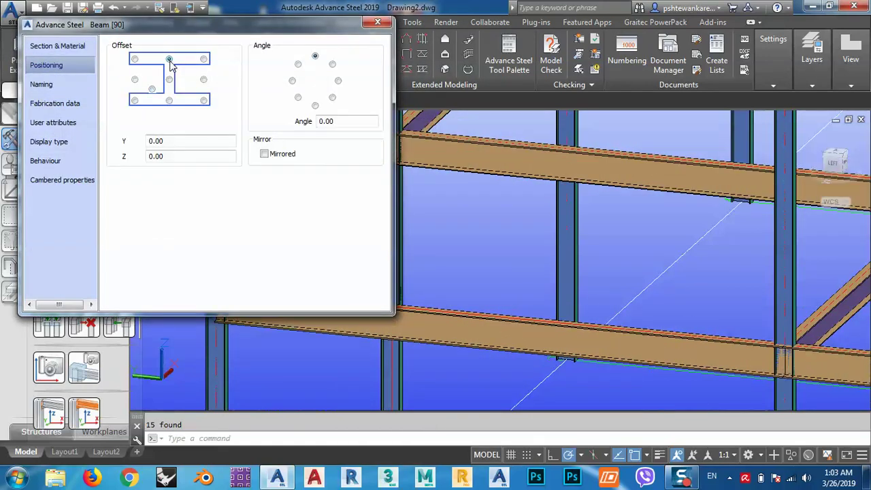
pyautogui.click(378, 22)
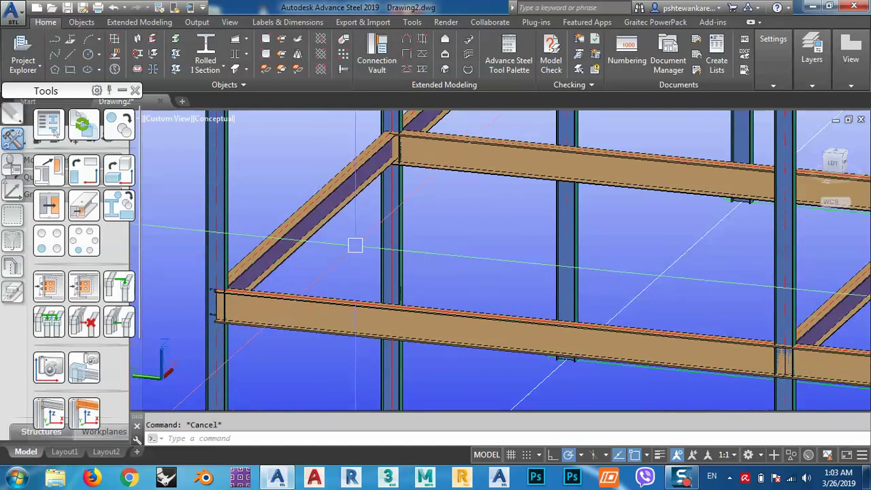
# Return to the isometric view of the structure and examine the beam-to-column joints along gridline 1
pyautogui.rightClick(839, 167)
pyautogui.click(780, 176)
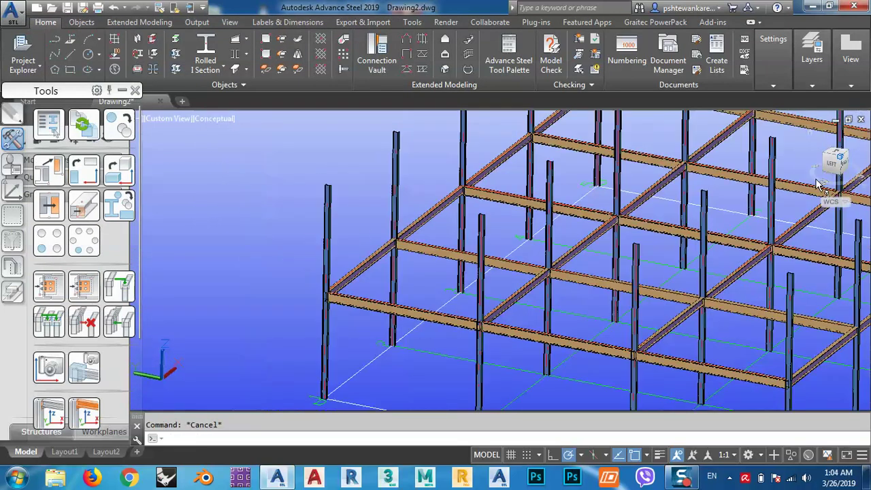
pyautogui.scroll(3, 445, 307)
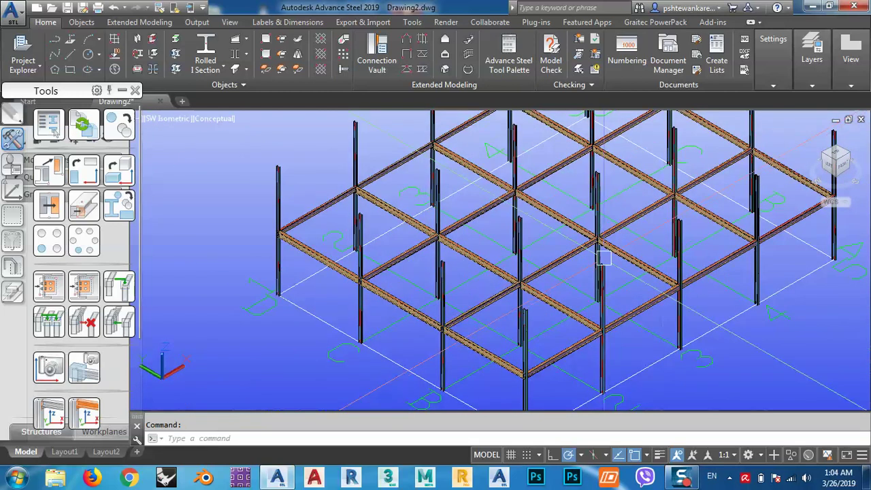
pyautogui.moveTo(385, 262); pyautogui.dragTo(423, 296, button='middle')
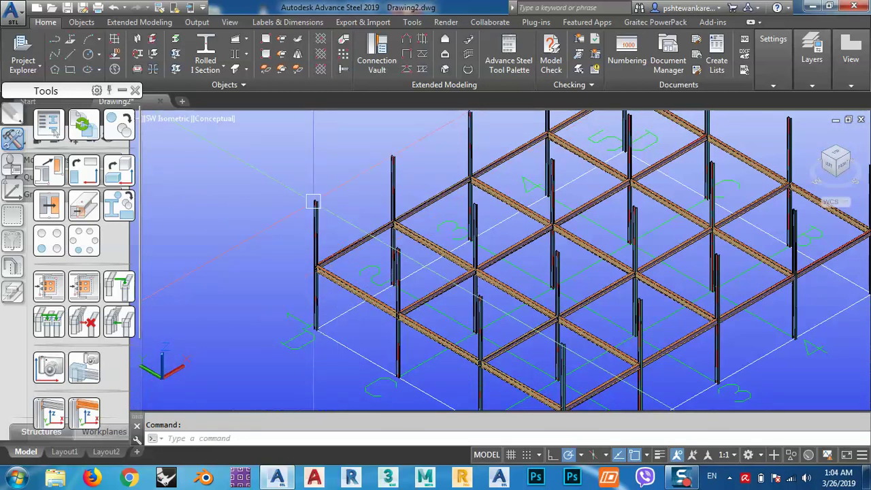
pyautogui.scroll(5, 317, 269)
pyautogui.scroll(3, 315, 259)
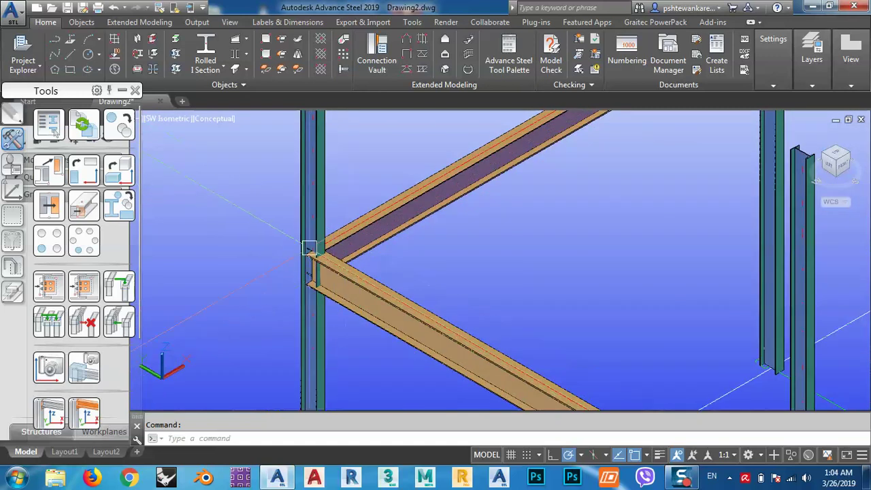
pyautogui.scroll(-8, 340, 259)
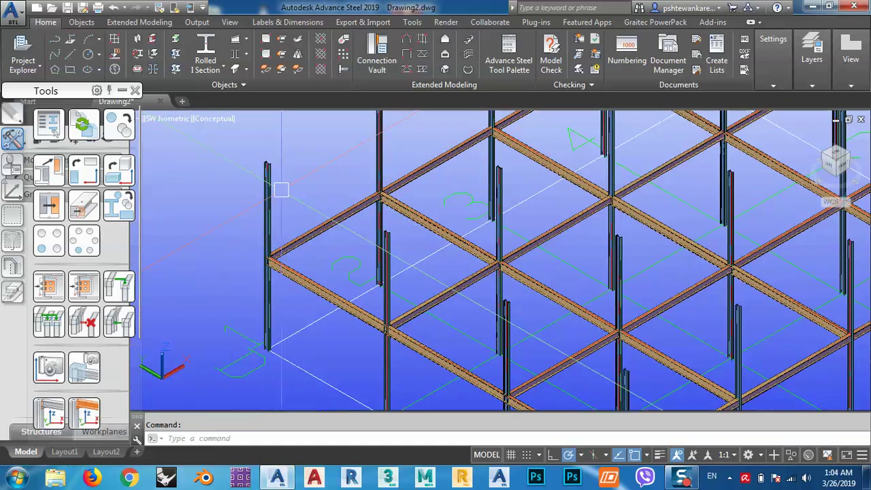
pyautogui.moveTo(271, 168)
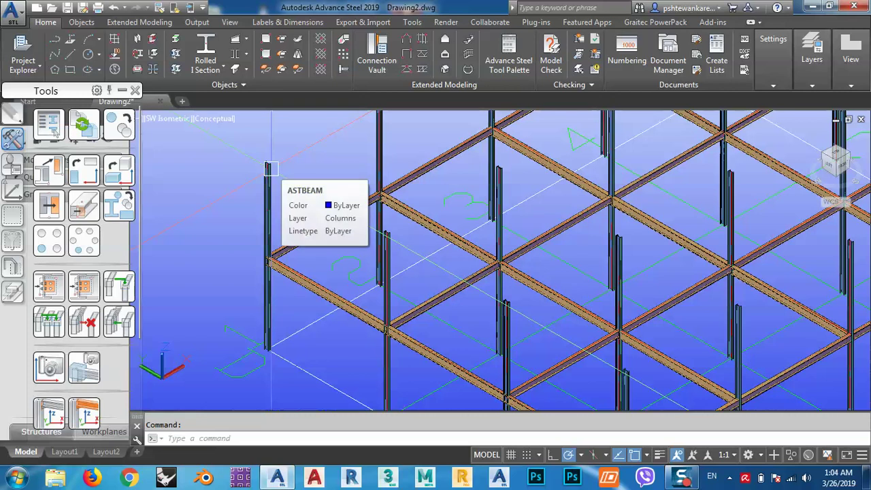
pyautogui.moveTo(404, 222); pyautogui.dragTo(371, 211, button='middle')
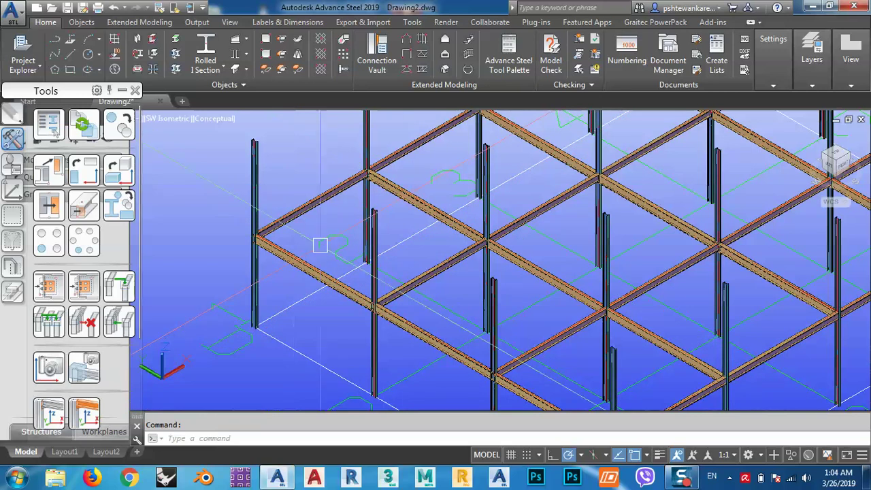
pyautogui.scroll(3, 357, 302)
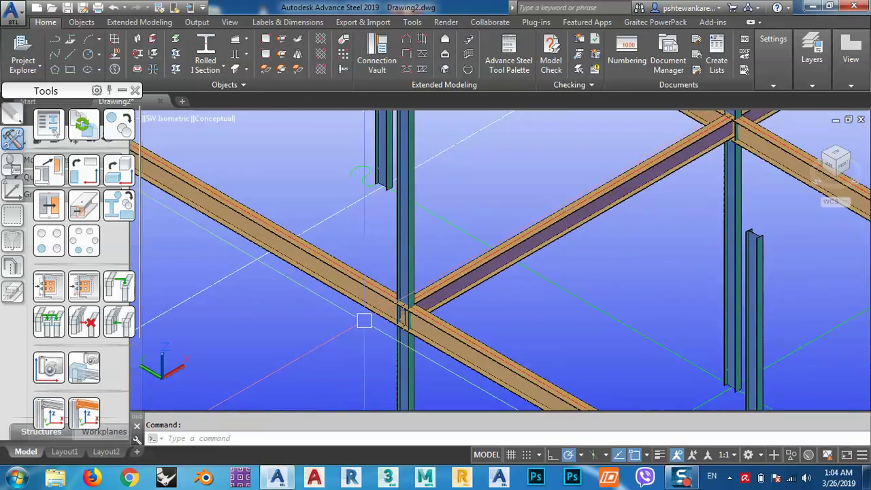
# Change the section of all sixteen beams along gridlines A to D to IPE270, selecting them together in the Front view
pyautogui.scroll(-2, 362, 321)
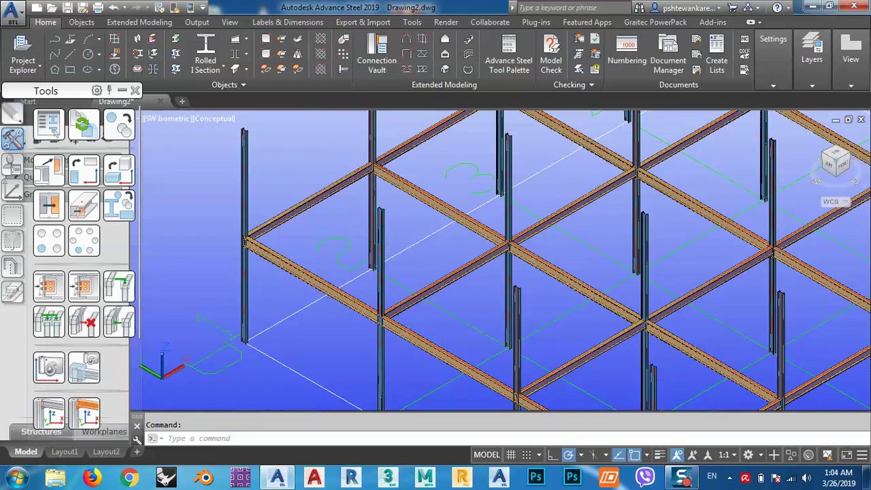
pyautogui.click(847, 168)
pyautogui.scroll(3, 442, 283)
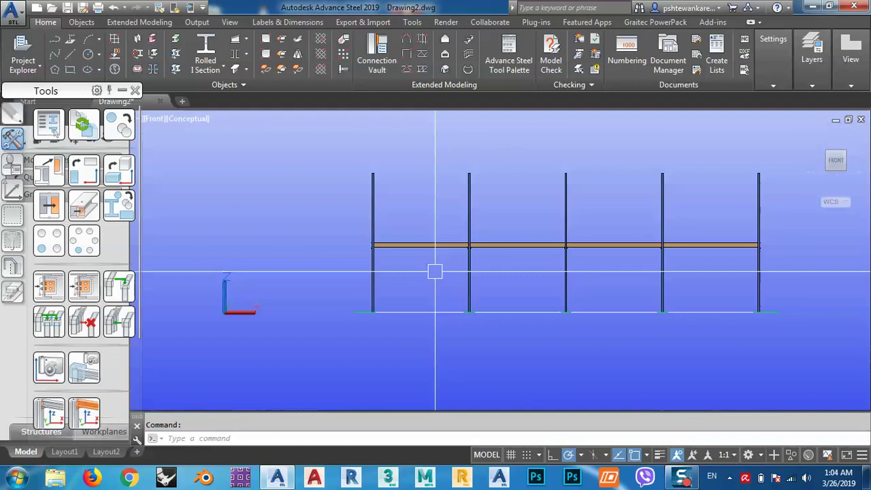
pyautogui.click(484, 245)
pyautogui.click(565, 235)
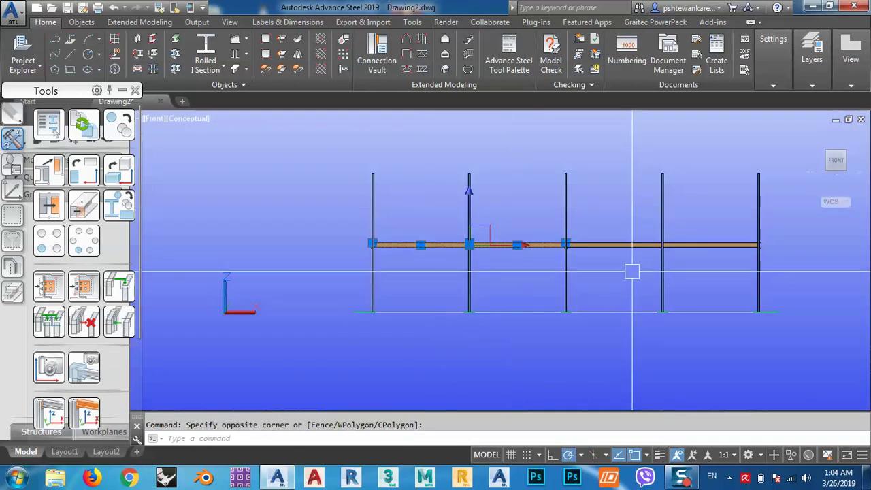
pyautogui.rightClick(602, 188)
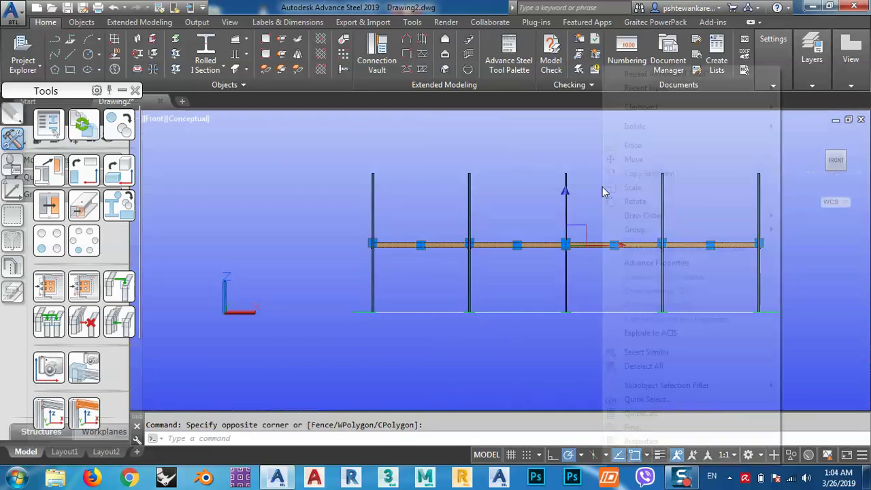
pyautogui.click(654, 263)
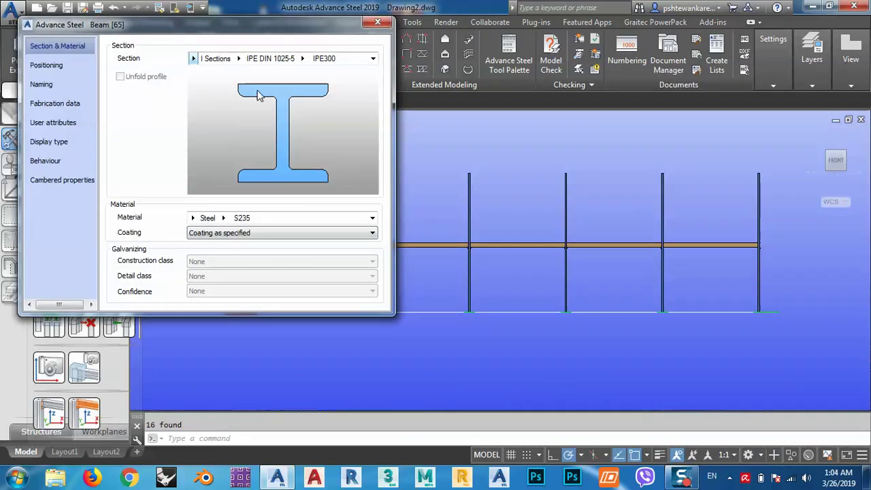
pyautogui.click(303, 59)
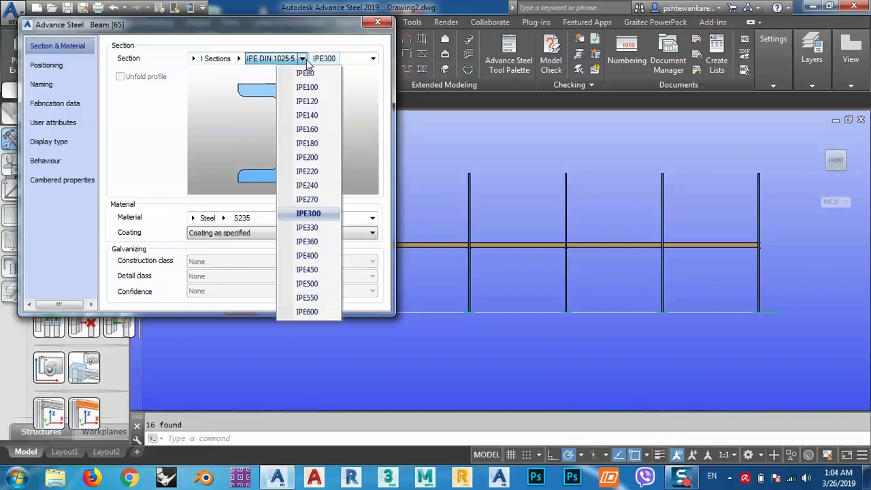
pyautogui.click(301, 200)
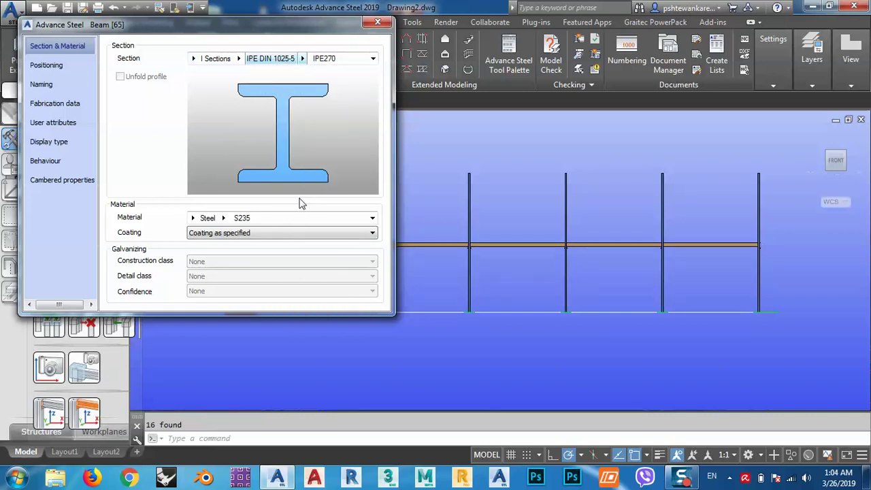
pyautogui.click(378, 24)
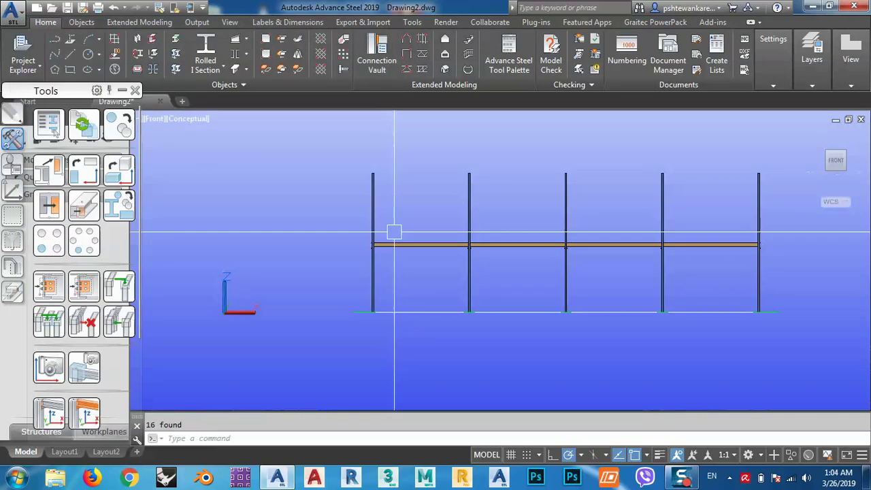
# Examine the framed beam level in a 3D view from the gridline 1 side, across gridlines A to D
pyautogui.moveTo(400, 253); pyautogui.dragTo(563, 311, button='middle')
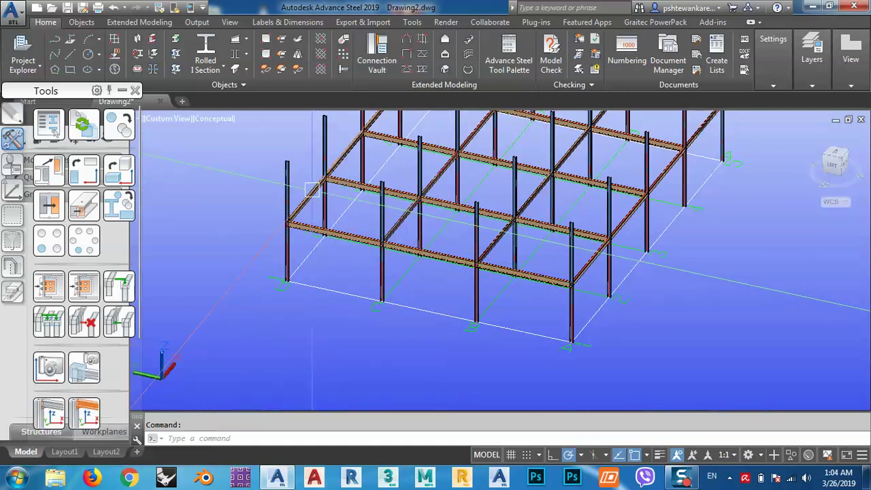
pyautogui.keyDown('shift'); pyautogui.moveTo(570, 253); pyautogui.dragTo(538, 272, button='middle'); pyautogui.keyUp('shift')
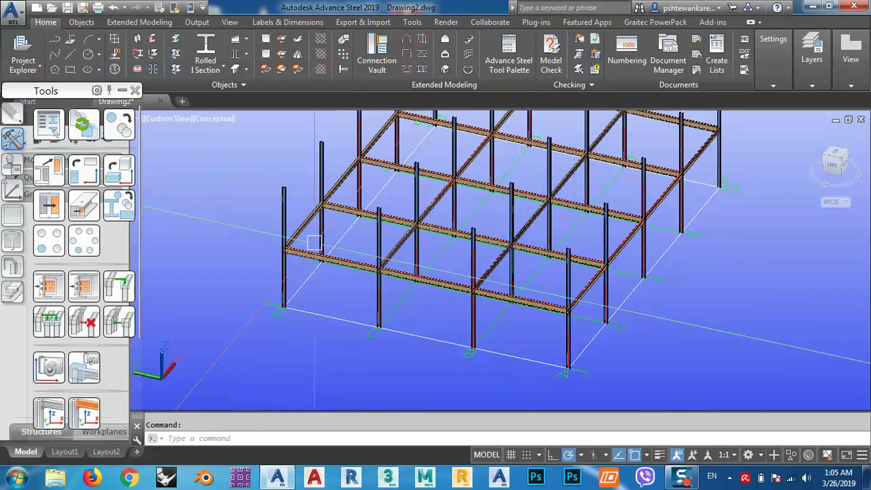
pyautogui.scroll(4, 302, 223)
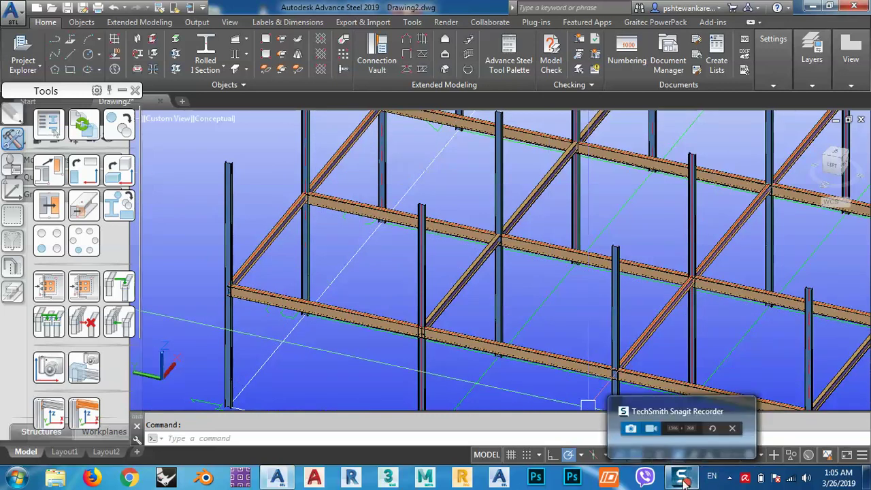
pyautogui.moveTo(506, 306); pyautogui.dragTo(383, 212, button='middle')
pyautogui.scroll(-2, 417, 248)
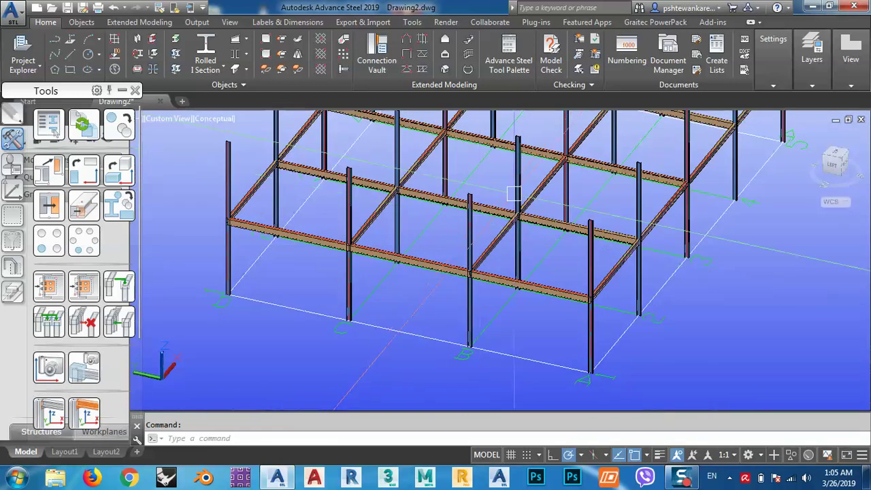
pyautogui.moveTo(514, 194); pyautogui.dragTo(507, 224, button='middle')
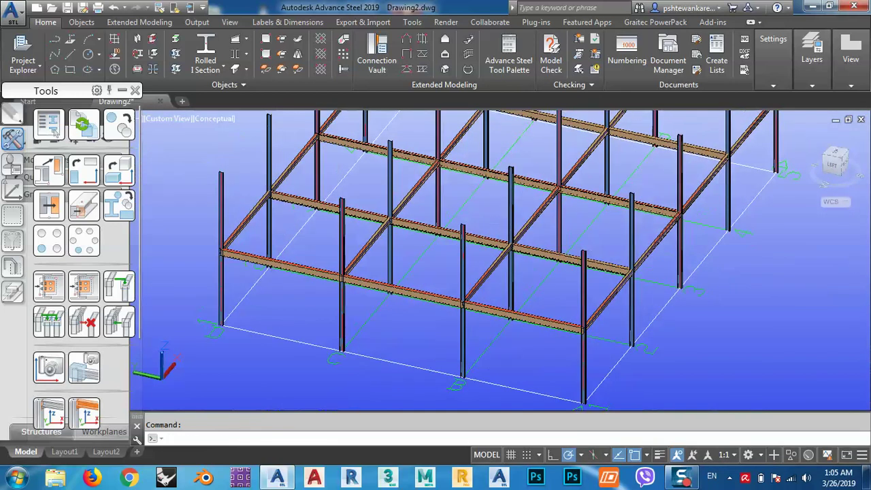
# Place an IPE270 beam in the Top view from the midpoint of the gridline 2 beam to the gridline 1 beam's midpoint, between D and C
pyautogui.click(837, 157)
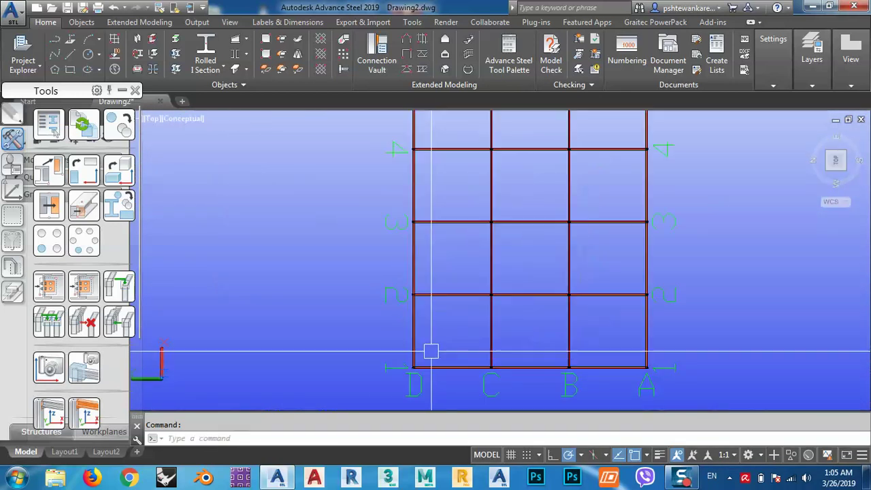
pyautogui.scroll(3, 431, 351)
pyautogui.moveTo(459, 333); pyautogui.dragTo(441, 271, button='middle')
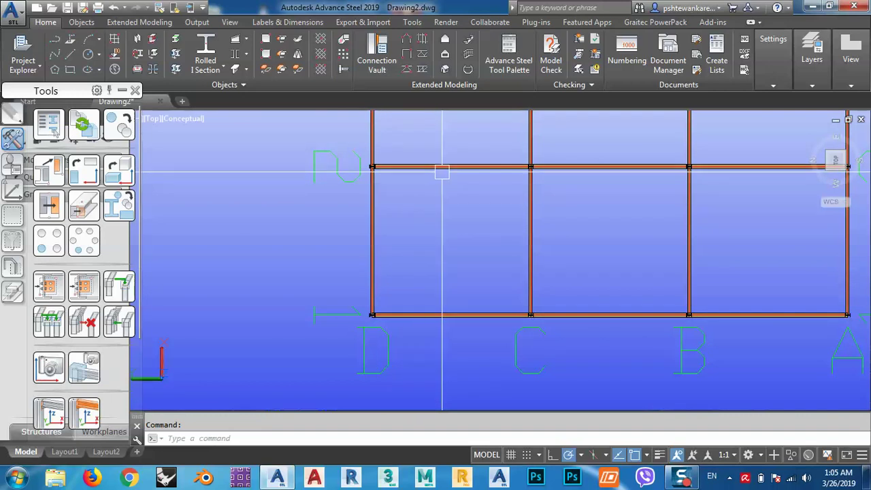
pyautogui.moveTo(442, 170); pyautogui.dragTo(445, 191, button='middle')
pyautogui.scroll(3, 446, 189)
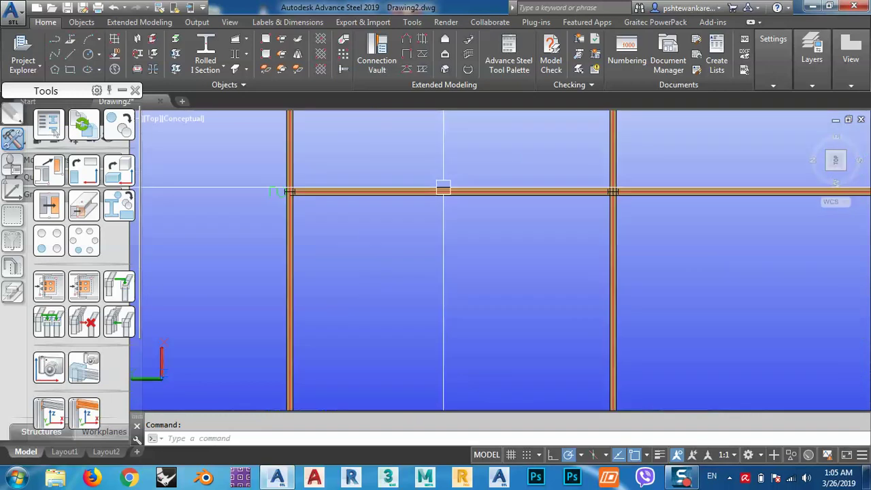
pyautogui.click(205, 53)
pyautogui.scroll(5, 452, 185)
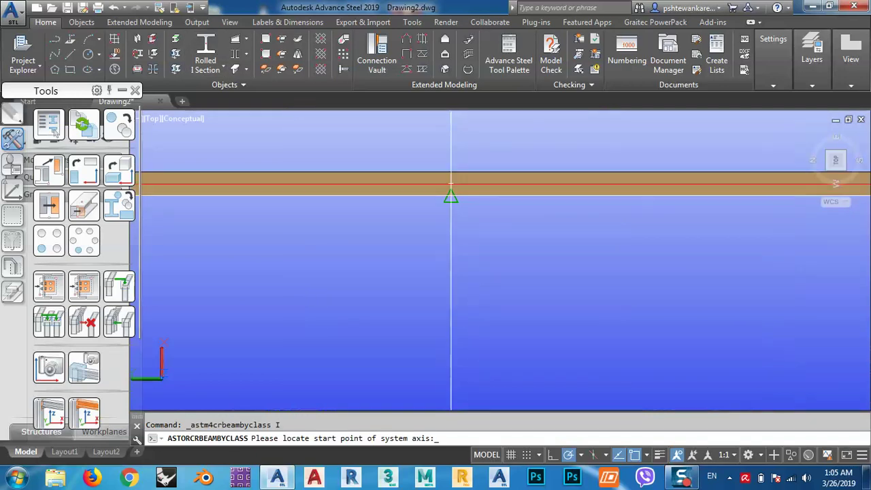
pyautogui.click(451, 185)
pyautogui.scroll(-8, 450, 204)
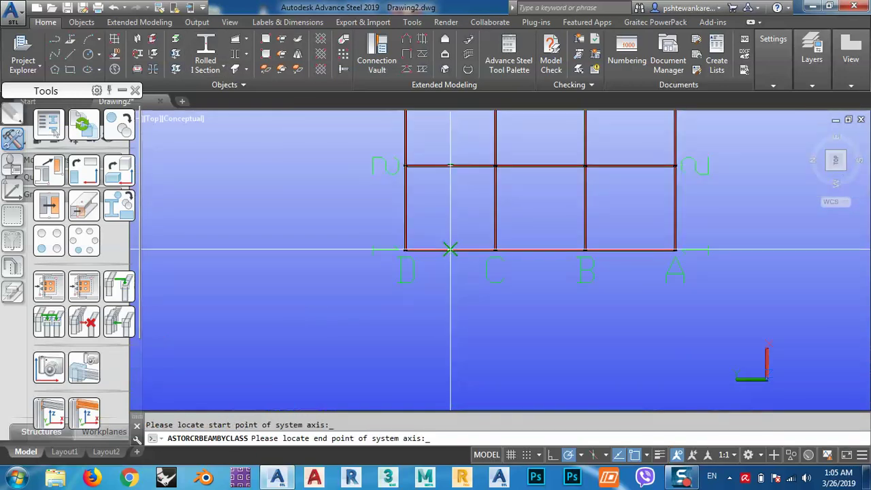
pyautogui.scroll(6, 450, 249)
pyautogui.scroll(3, 450, 250)
pyautogui.click(448, 249)
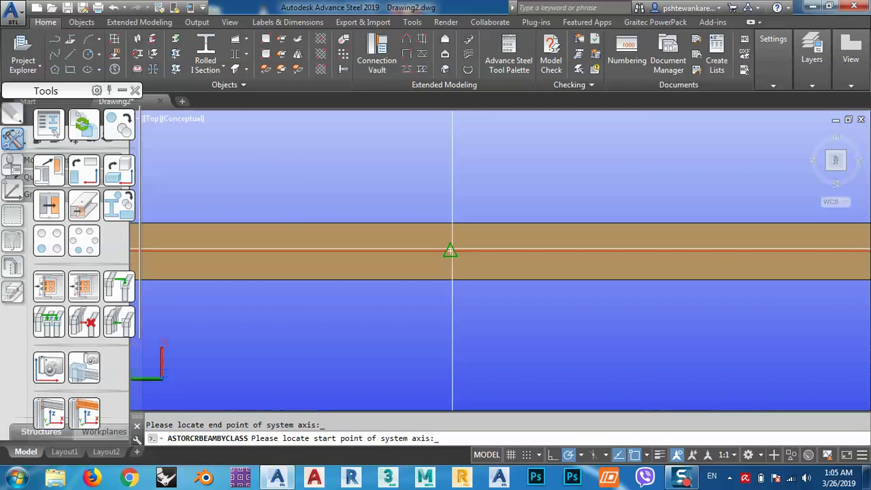
pyautogui.scroll(-5, 448, 249)
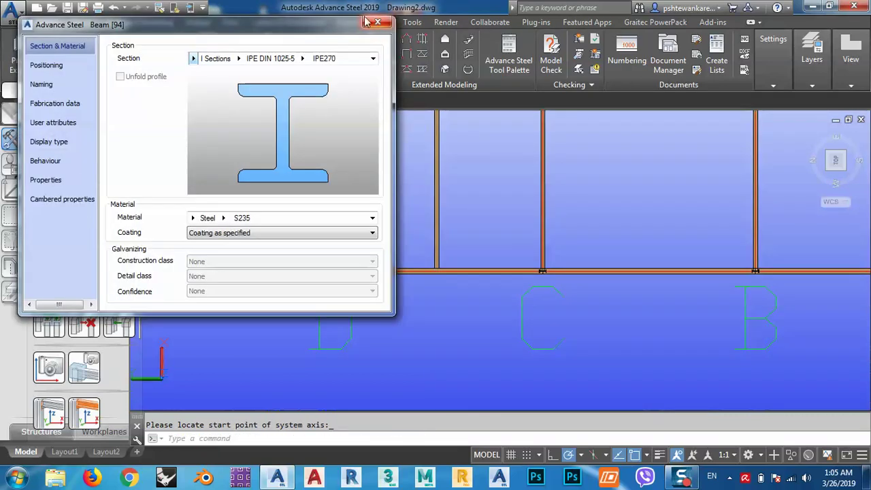
pyautogui.moveTo(426, 207); pyautogui.dragTo(436, 223, button='middle')
pyautogui.press('Escape')
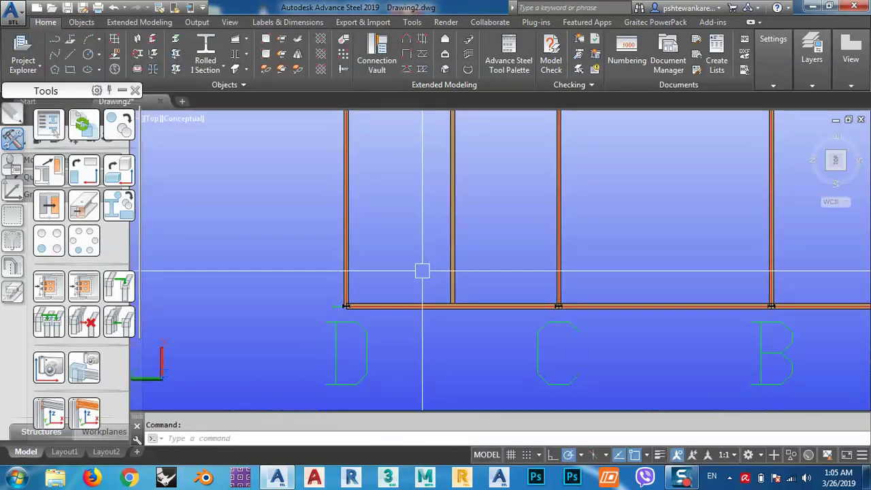
# Set the positioning offset of the new intermediate beam between gridlines D and C to the top-centre point of the section
pyautogui.keyDown('shift'); pyautogui.moveTo(420, 268); pyautogui.dragTo(379, 247, button='middle'); pyautogui.keyUp('shift')
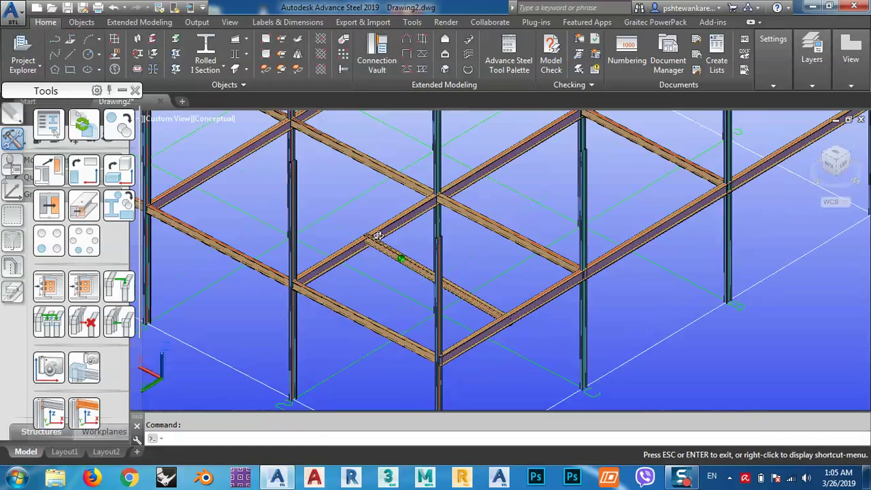
pyautogui.scroll(5, 371, 241)
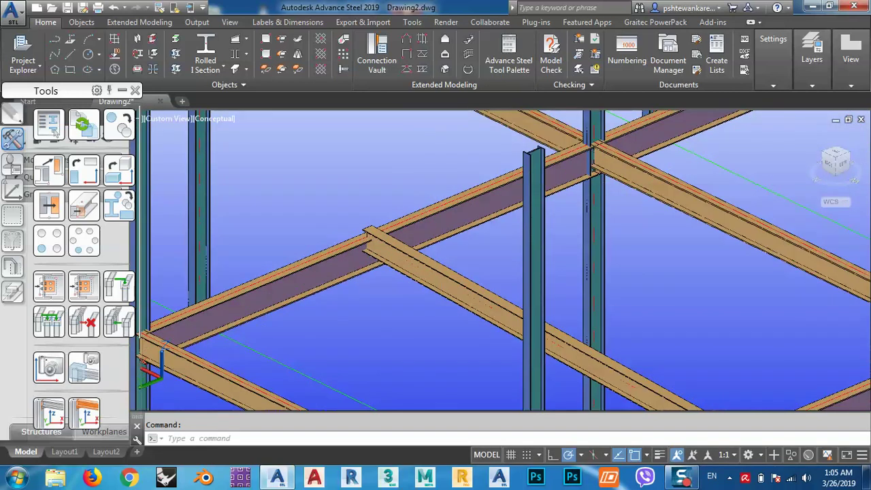
pyautogui.doubleClick(441, 266)
pyautogui.click(48, 65)
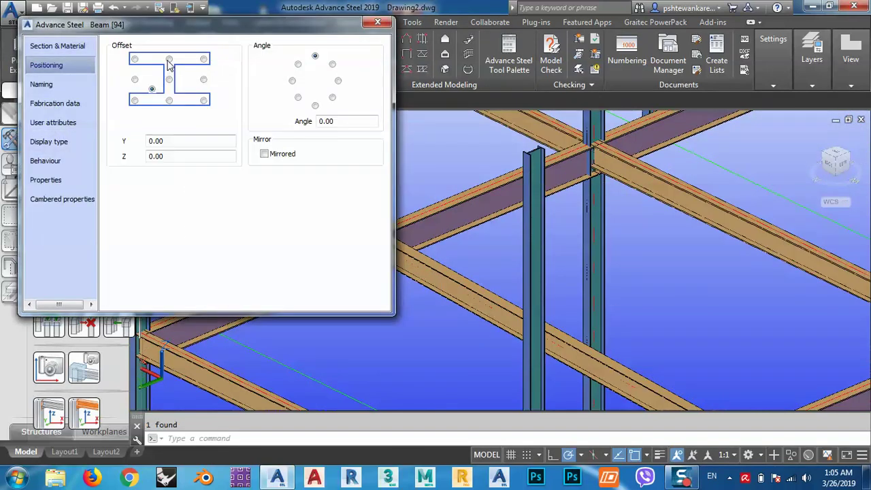
pyautogui.click(169, 60)
pyautogui.click(377, 25)
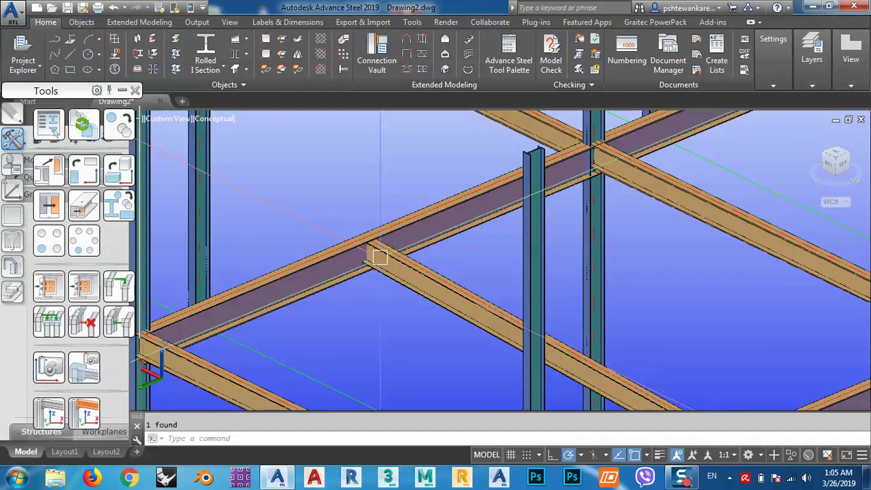
# Look up the section length of the gridline 2 cross beam between D and C in its beam properties
pyautogui.scroll(-3, 375, 253)
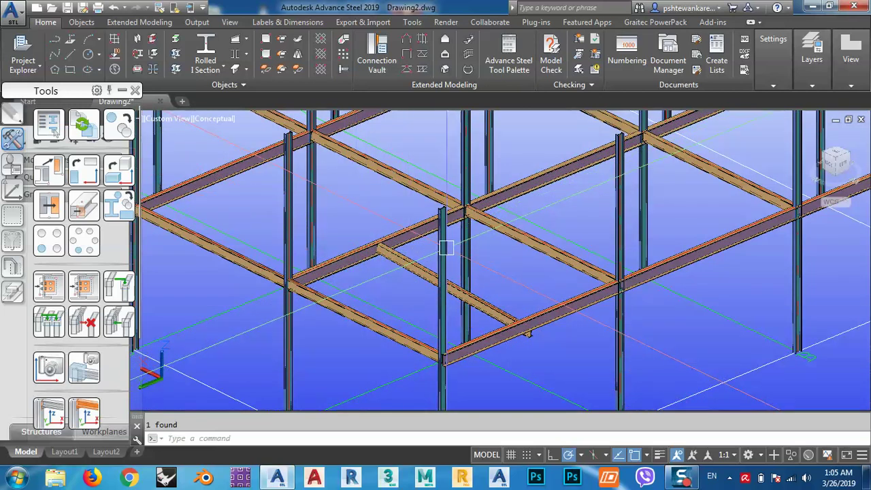
pyautogui.keyDown('shift'); pyautogui.moveTo(436, 245); pyautogui.dragTo(389, 252, button='middle'); pyautogui.keyUp('shift')
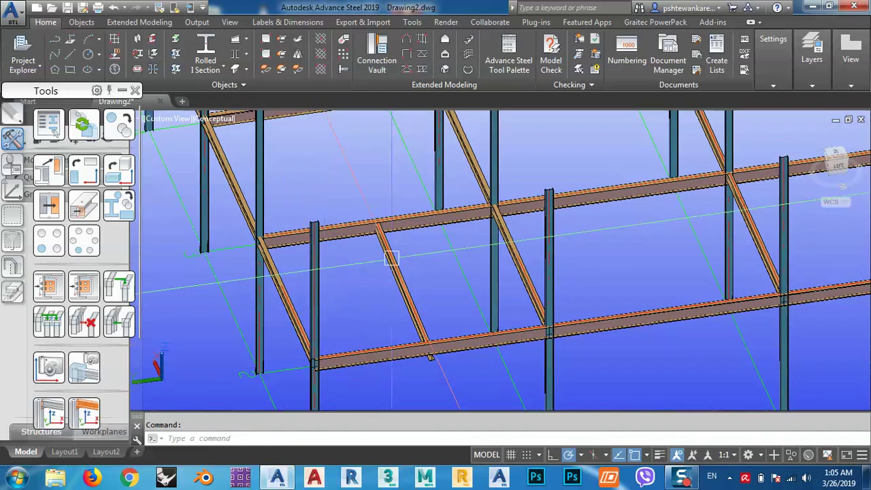
pyautogui.scroll(5, 389, 239)
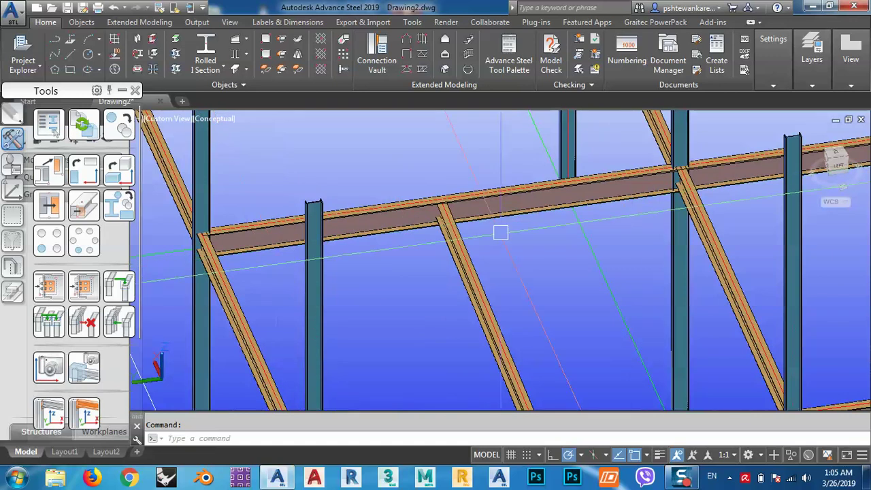
pyautogui.doubleClick(523, 215)
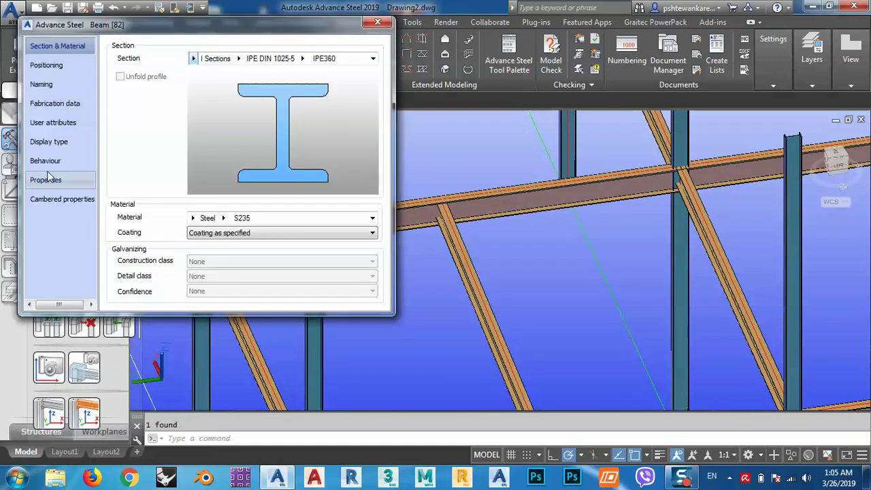
pyautogui.click(54, 179)
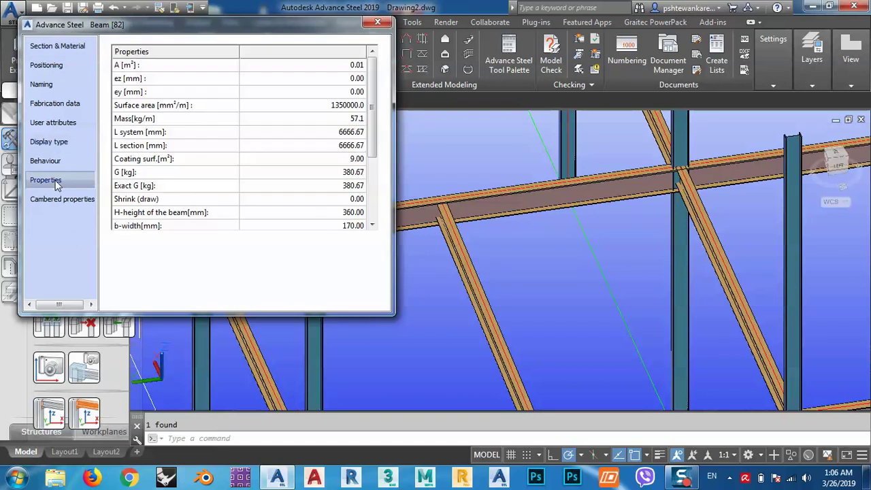
pyautogui.click(345, 149)
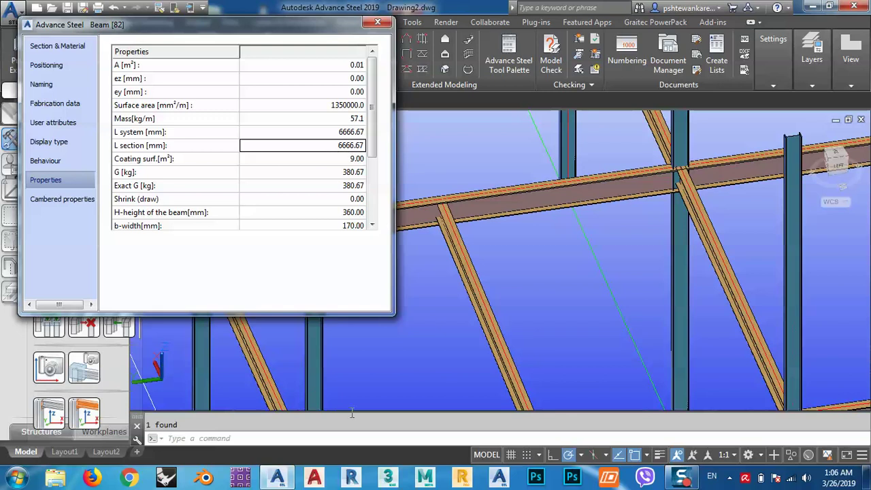
# Switch to Calculator, divide 6666.67 by 3 and 6666 by 4, and close the calculator and the beam properties
pyautogui.click(21, 480)
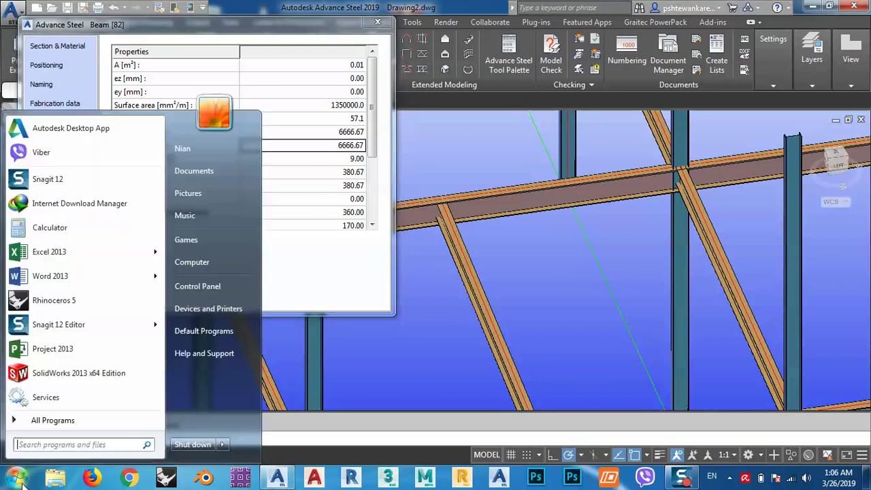
pyautogui.click(54, 222)
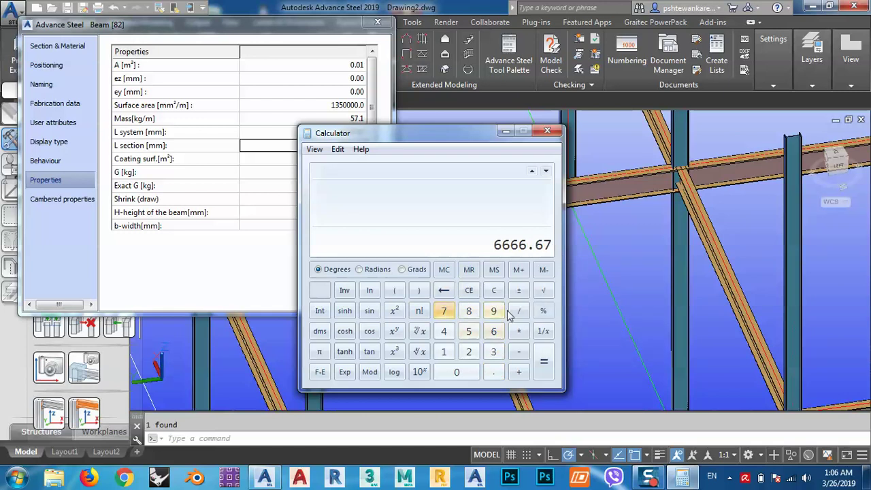
pyautogui.click(495, 352)
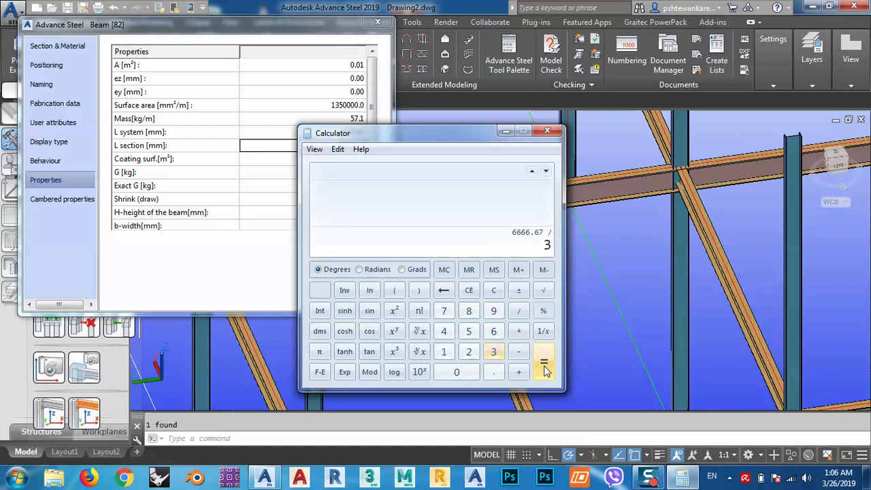
pyautogui.moveTo(458, 134); pyautogui.dragTo(227, 109)
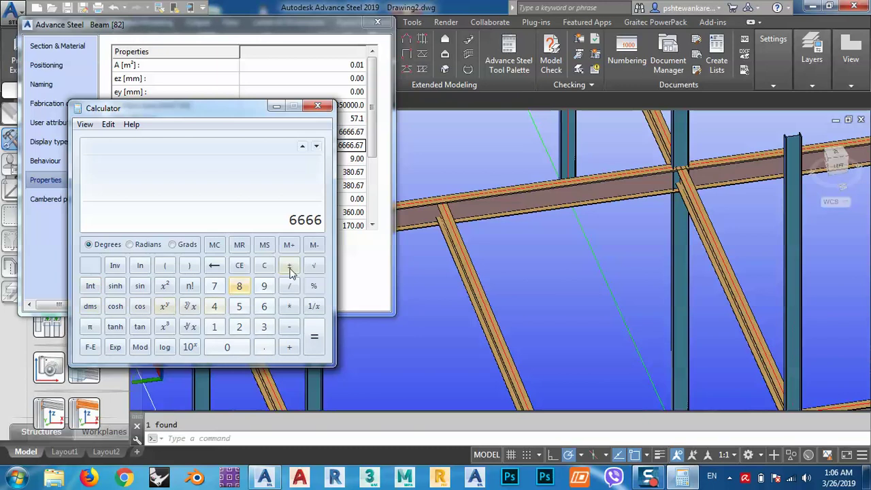
pyautogui.click(315, 340)
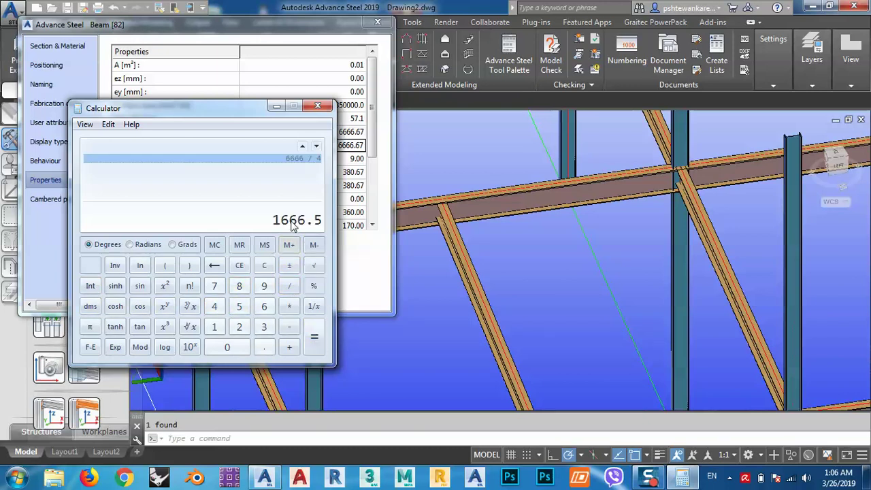
pyautogui.click(320, 107)
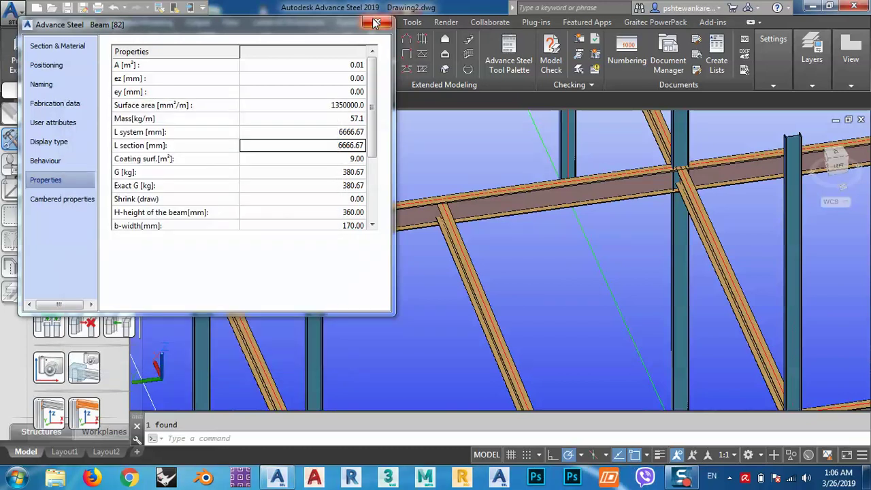
pyautogui.click(375, 23)
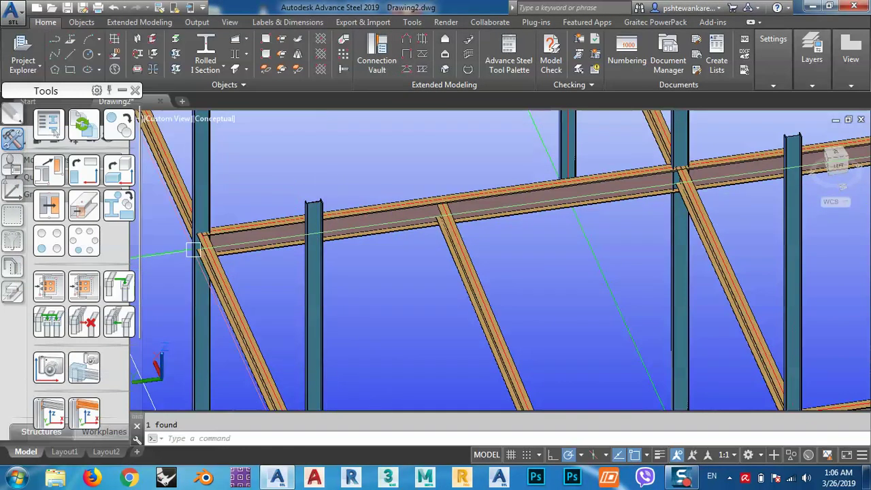
# Delete the intermediate beam between gridlines D and C in the bay from gridline 1 to 2
pyautogui.scroll(-3, 459, 251)
pyautogui.moveTo(458, 251); pyautogui.dragTo(499, 237, button='middle')
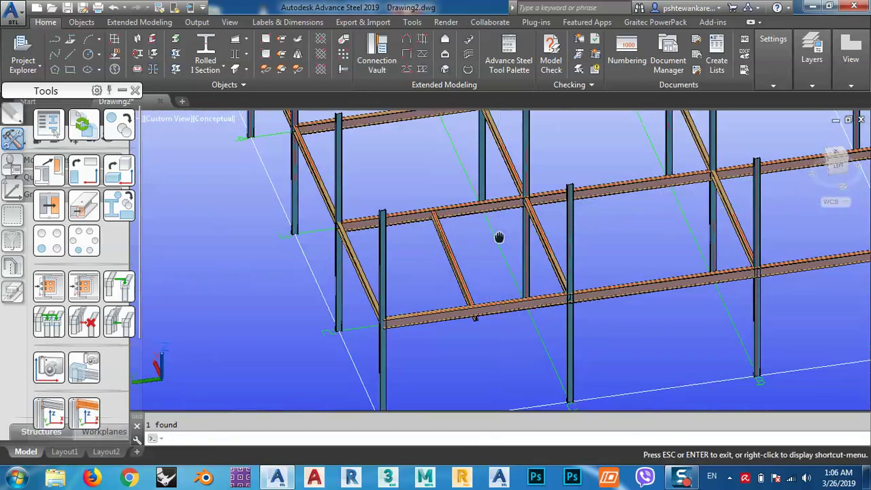
pyautogui.press('Escape')
pyautogui.scroll(5, 470, 303)
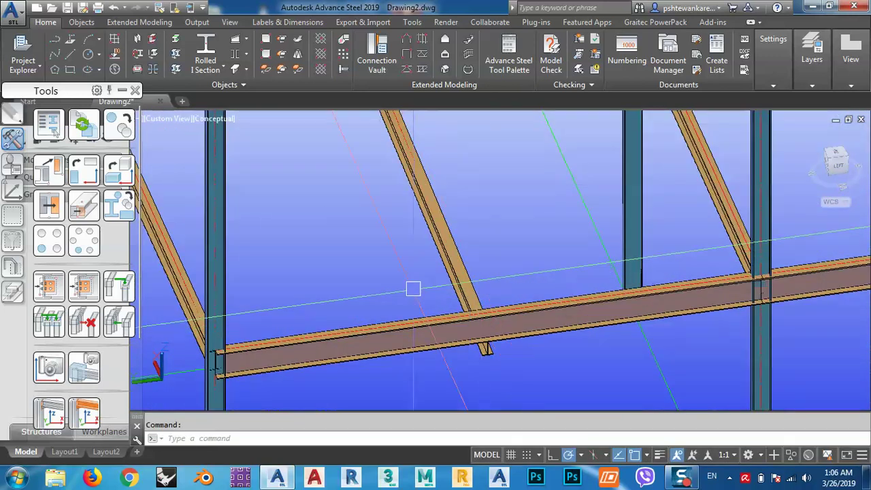
pyautogui.moveTo(413, 289)
pyautogui.keyDown('shift'); pyautogui.mouseDown(button='middle')
pyautogui.moveTo(477, 301)
pyautogui.moveTo(554, 288)
pyautogui.moveTo(579, 272)
pyautogui.moveTo(560, 289)
pyautogui.moveTo(452, 301)
pyautogui.moveTo(408, 272)
pyautogui.moveTo(389, 227)
pyautogui.moveTo(443, 276)
pyautogui.mouseUp(button='middle'); pyautogui.keyUp('shift')
pyautogui.click(484, 286)
pyautogui.press('Delete')
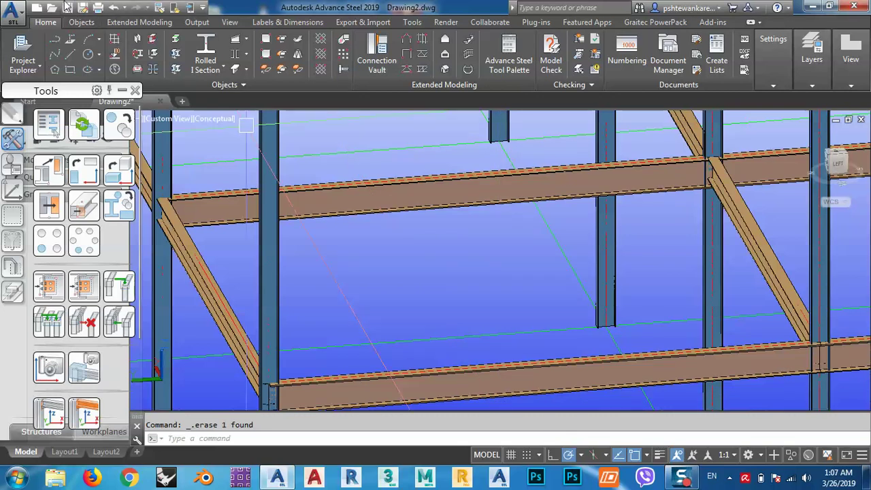
# Save the drawing as "multistory building" in the "multi story building course" folder, inside "Advance steel" under "For youtube channel" on drive D
pyautogui.hotkey('ctrl', 'shift', 's')
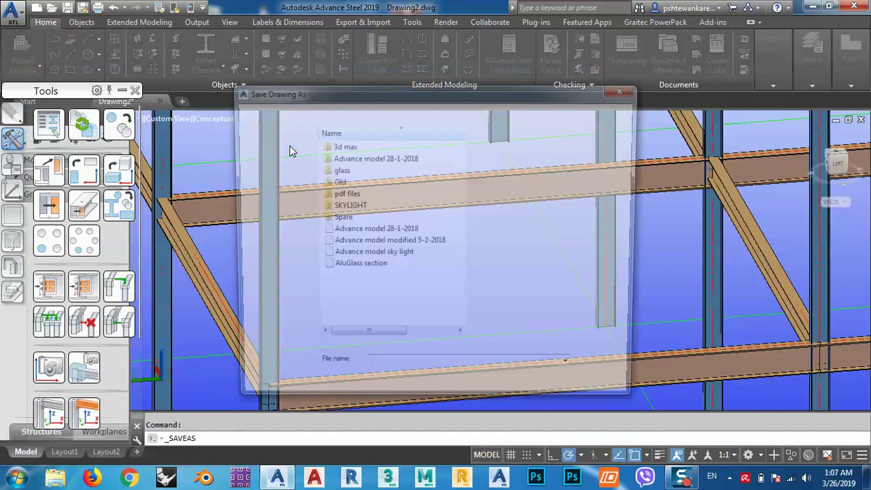
pyautogui.click(271, 262)
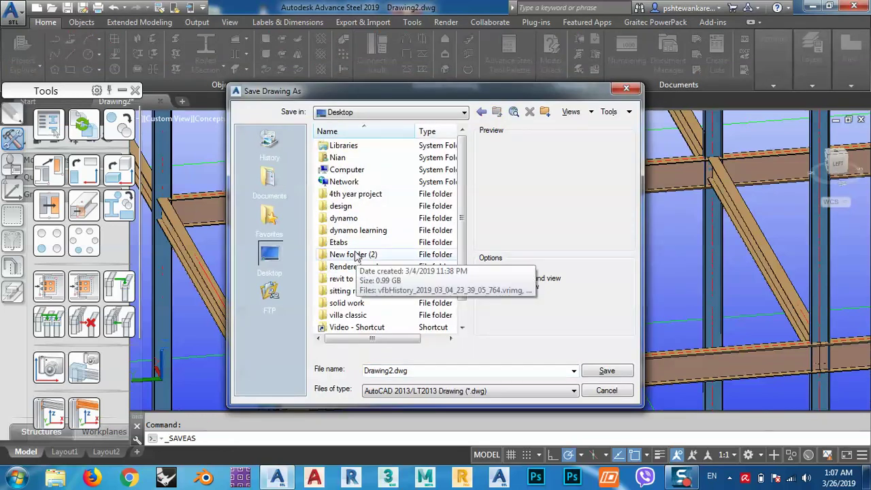
pyautogui.doubleClick(346, 171)
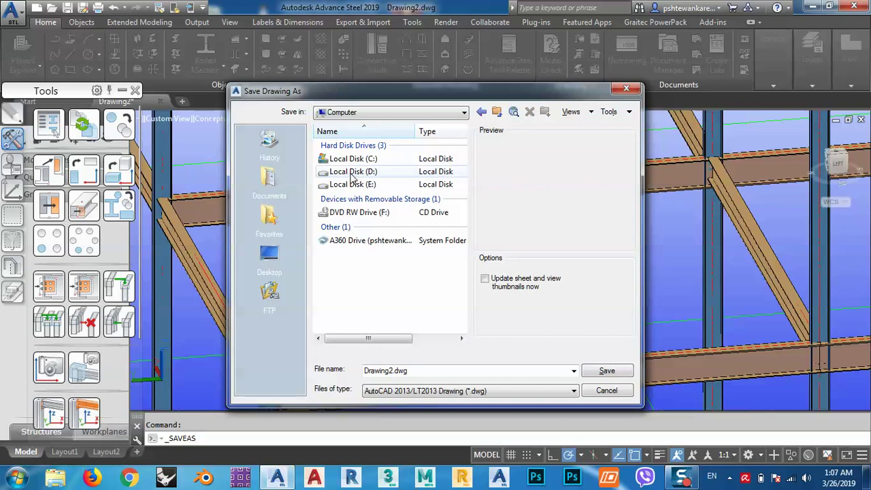
pyautogui.doubleClick(348, 172)
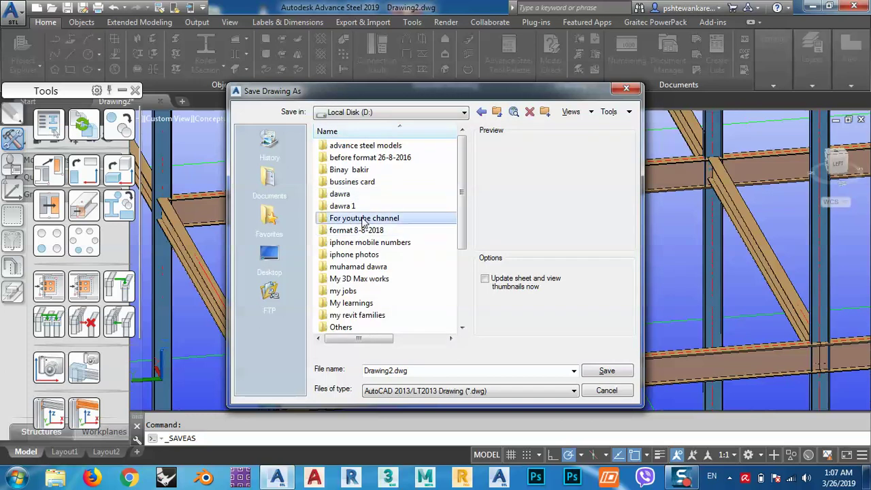
pyautogui.doubleClick(340, 218)
pyautogui.doubleClick(339, 158)
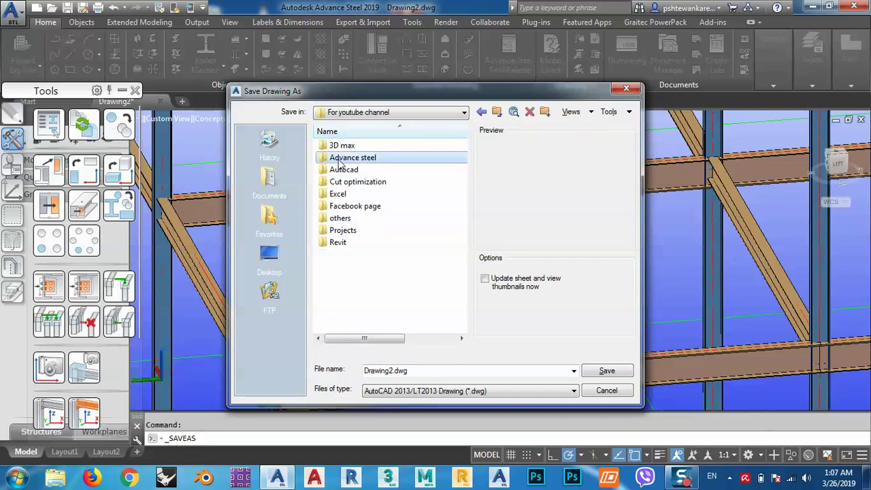
pyautogui.doubleClick(354, 145)
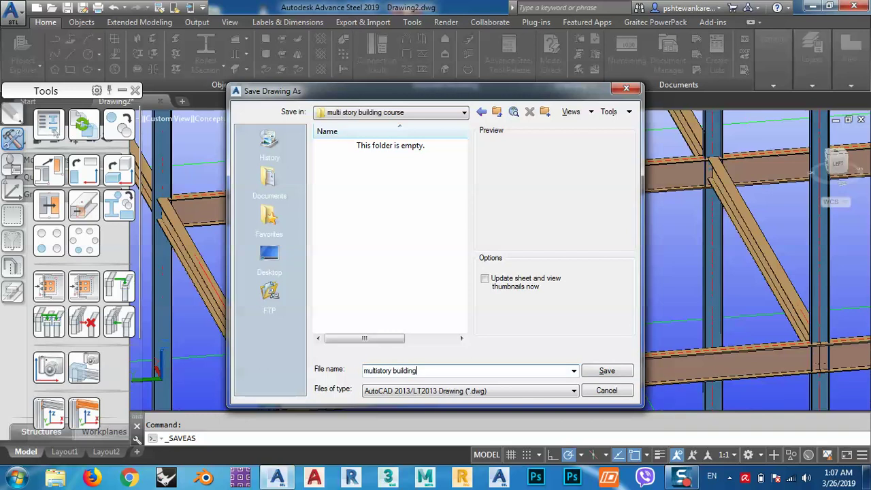
pyautogui.click(621, 372)
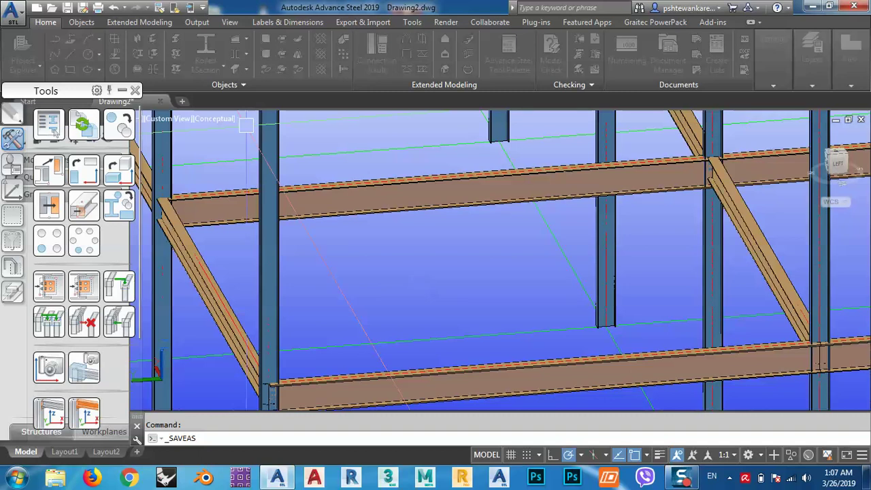
# Examine the mid-height beam framing in 3D, from the first corner bay out to the neighbouring bays and columns
pyautogui.click(415, 276)
pyautogui.scroll(-3, 397, 266)
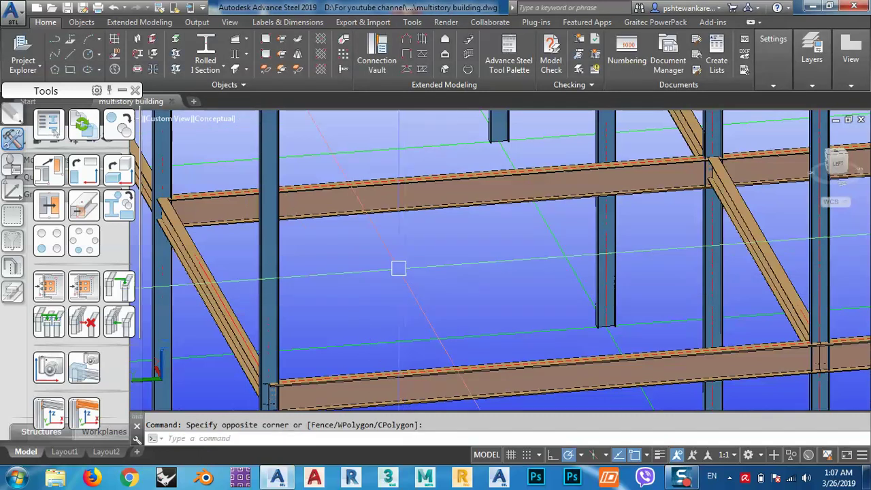
pyautogui.keyDown('shift'); pyautogui.moveTo(390, 258); pyautogui.dragTo(424, 290, button='middle'); pyautogui.keyUp('shift')
pyautogui.press('Escape')
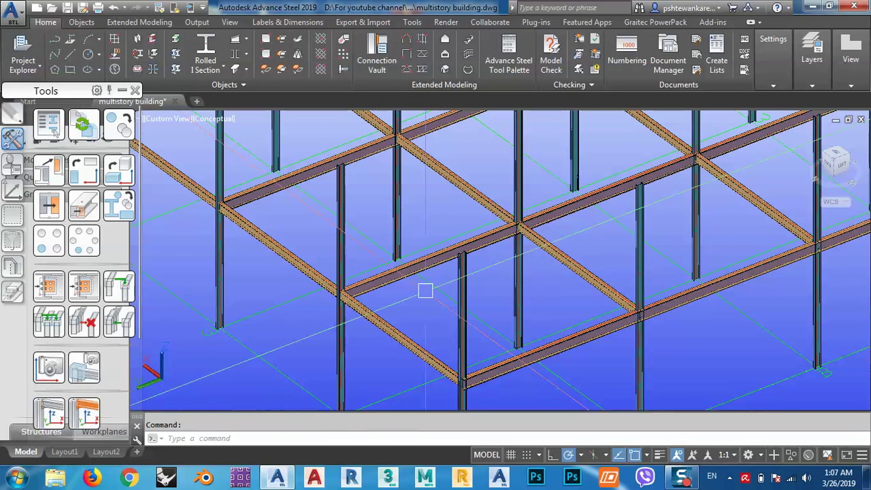
pyautogui.scroll(-2, 414, 280)
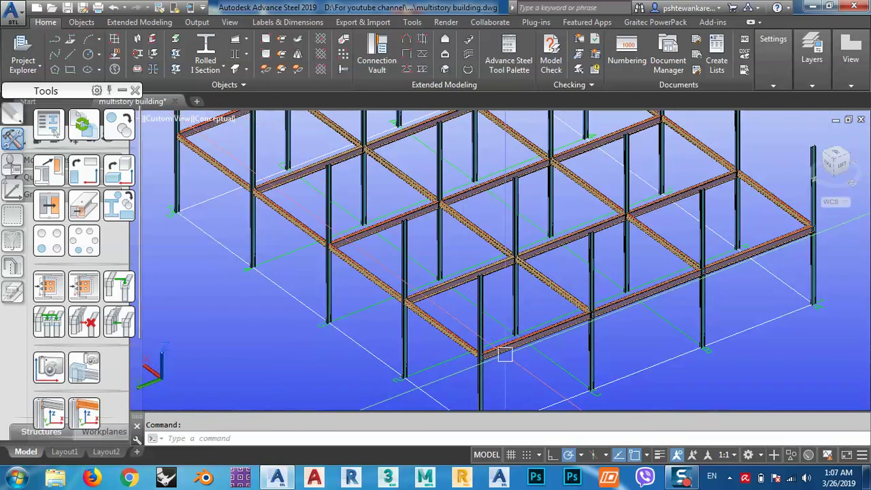
pyautogui.keyDown('shift'); pyautogui.moveTo(541, 363); pyautogui.dragTo(422, 373, button='middle'); pyautogui.keyUp('shift')
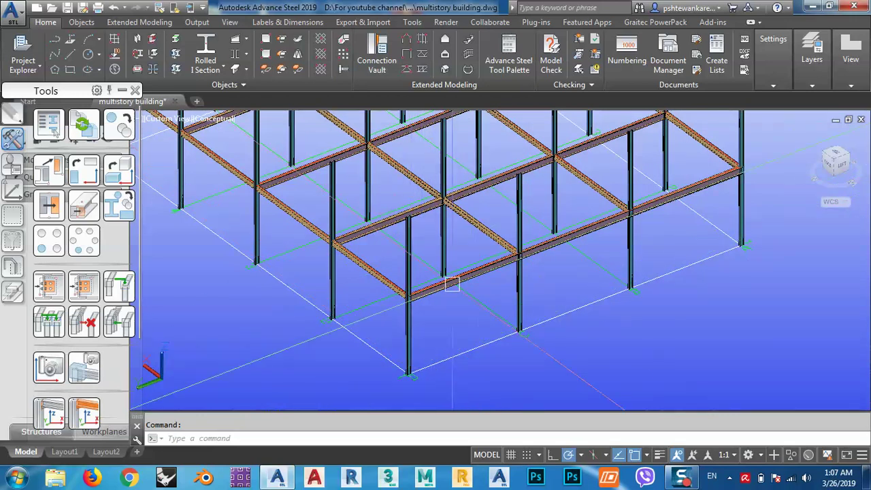
pyautogui.moveTo(452, 284)
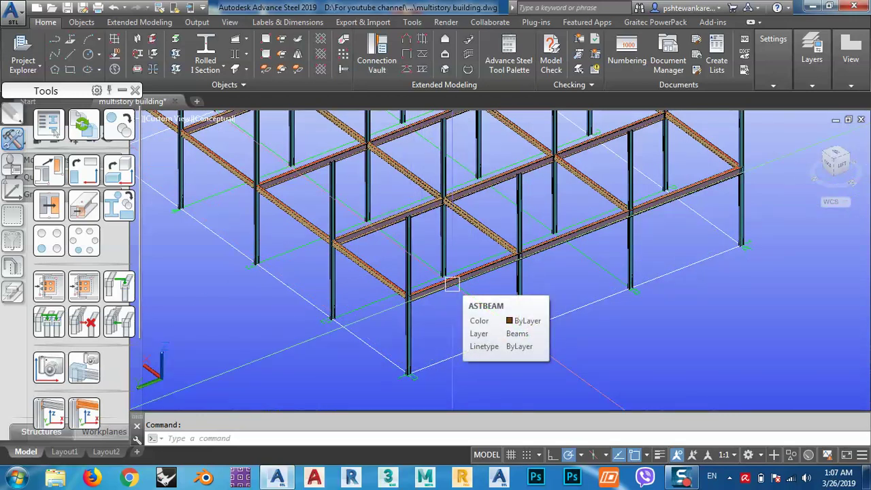
pyautogui.scroll(-3, 462, 286)
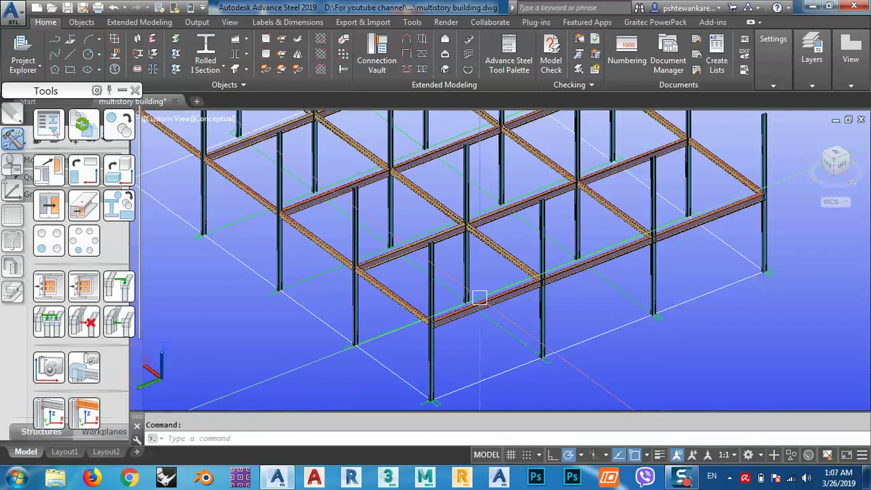